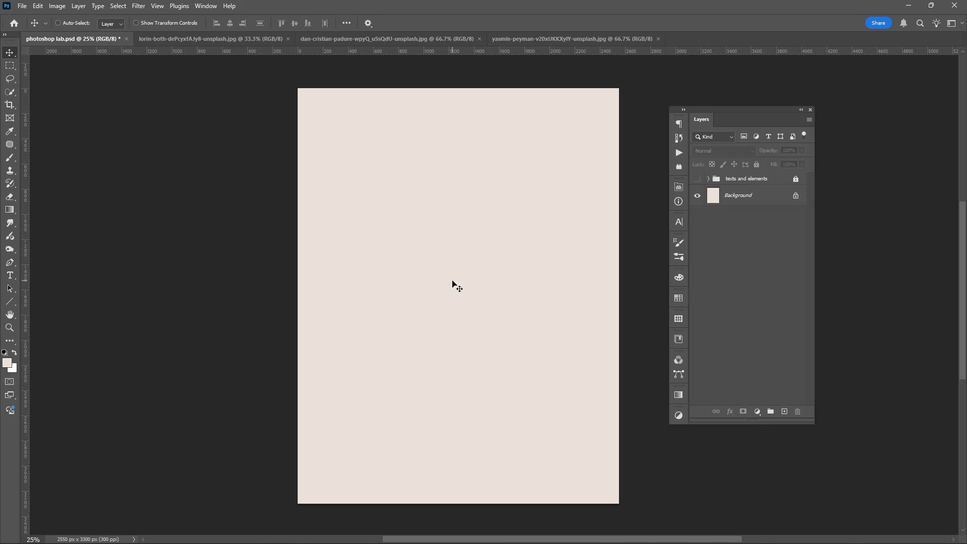
- Convert the snowy mountain photo's layer to a Smart Object and bring it into the photoshop lab.psd poster
{"action": "left_click", "coordinate": [561, 40]}
{"action": "right_click", "coordinate": [756, 185]}
{"action": "left_click", "coordinate": [784, 287]}
{"action": "left_click_drag", "start_coordinate": [741, 180], "coordinate": [486, 308]}
- Scale the mountain photo to 34.38% so it overlaps the poster's sides, and place it along the poster's lower edge
{"action": "key", "text": "ctrl+t"}
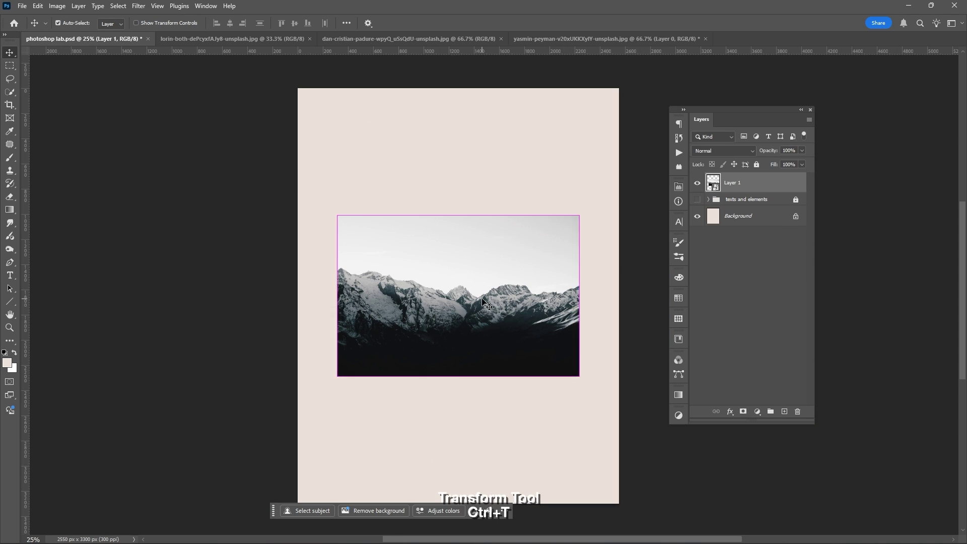
{"action": "left_click_drag", "start_coordinate": [580, 377], "coordinate": [632, 411]}
{"action": "left_click_drag", "start_coordinate": [516, 278], "coordinate": [521, 399]}
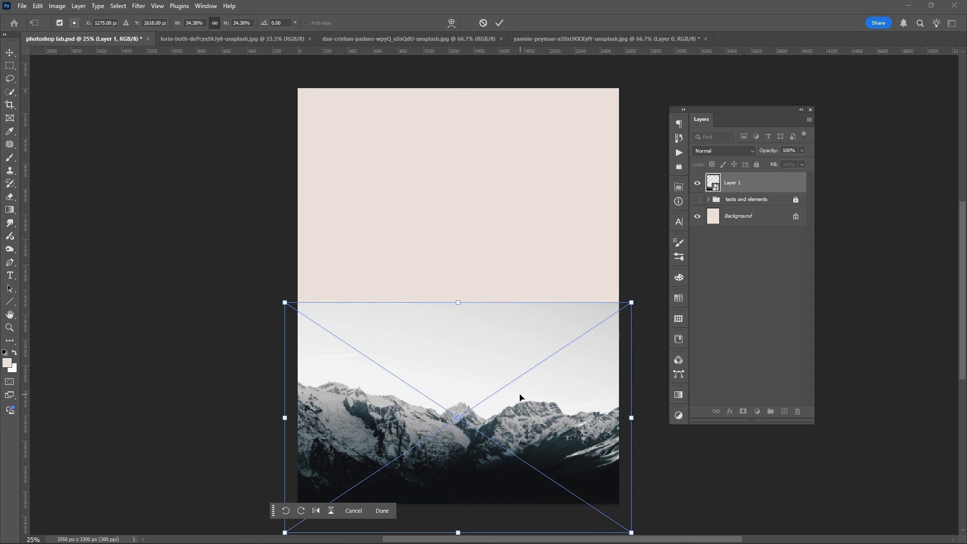
{"action": "key", "text": "Return"}
- Select the mountains with the Quick Selection tool and add a layer mask that hides the sky
{"action": "scroll", "coordinate": [509, 377], "scroll_direction": "down", "scroll_amount": 3}
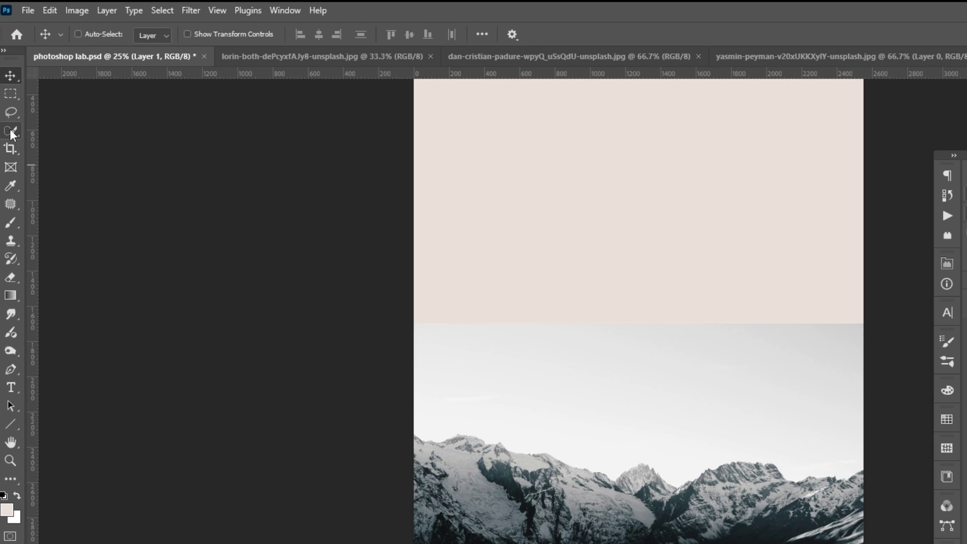
{"action": "left_click", "coordinate": [13, 93]}
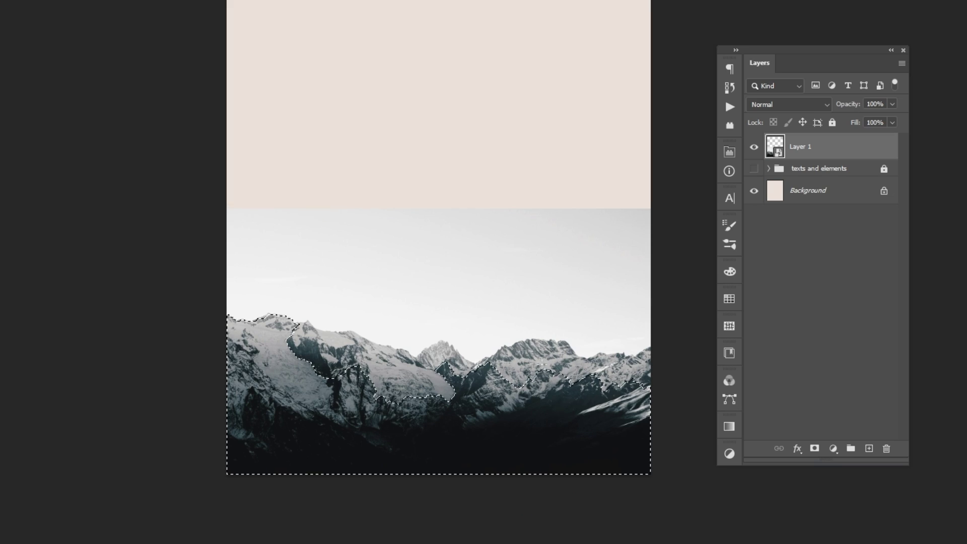
{"action": "left_click", "coordinate": [415, 374]}
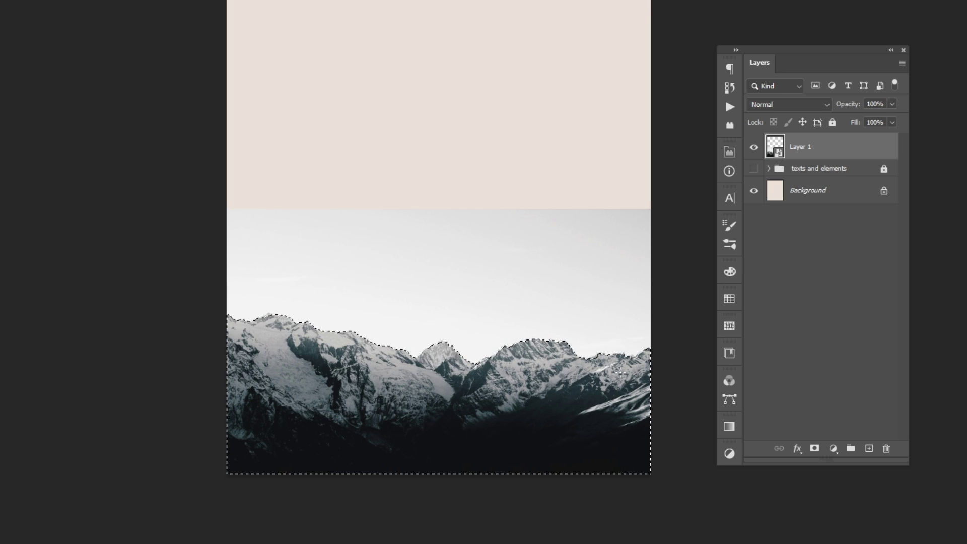
{"action": "left_click", "coordinate": [814, 449]}
- Convert the masked mountain photo layer to a Smart Object and rename it mountain
{"action": "right_click", "coordinate": [874, 146]}
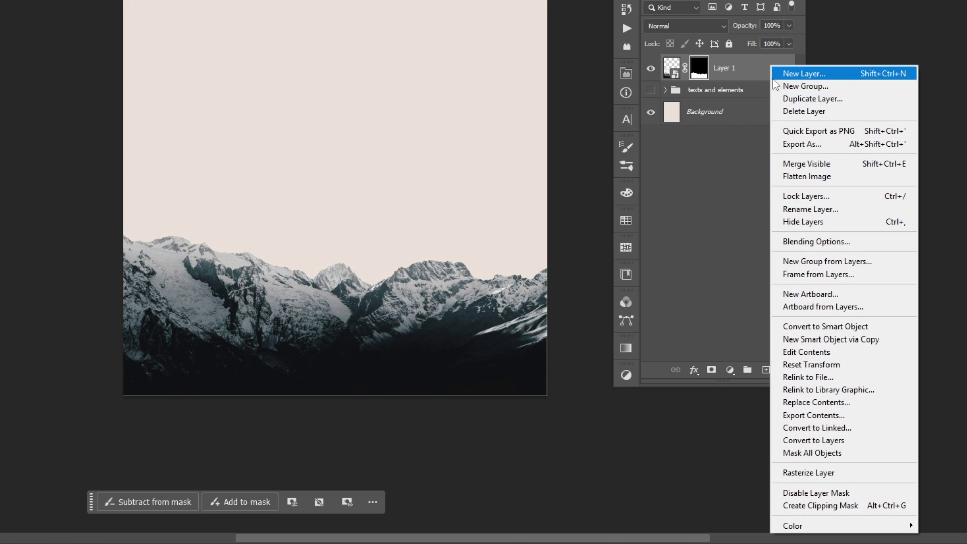
{"action": "left_click", "coordinate": [796, 328]}
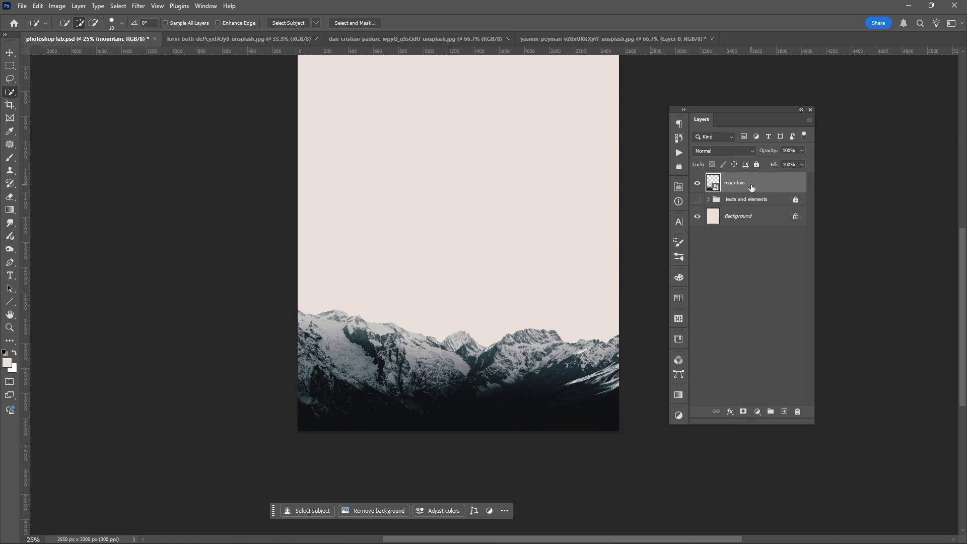
- Convert the torn brown paper photo's layer to a Smart Object and bring it into the upper part of the poster
{"action": "scroll", "coordinate": [446, 252], "scroll_direction": "up", "scroll_amount": 2}
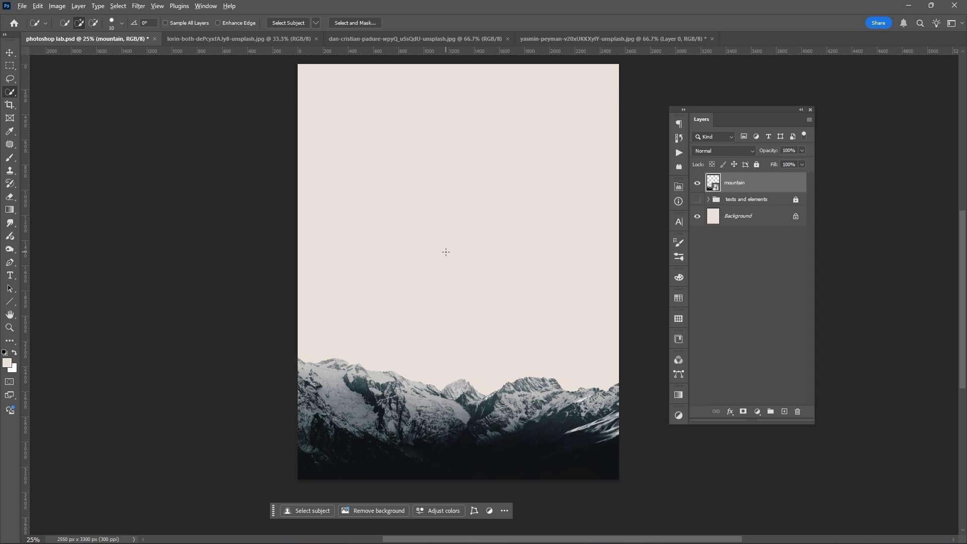
{"action": "scroll", "coordinate": [448, 249], "scroll_direction": "down", "scroll_amount": 1}
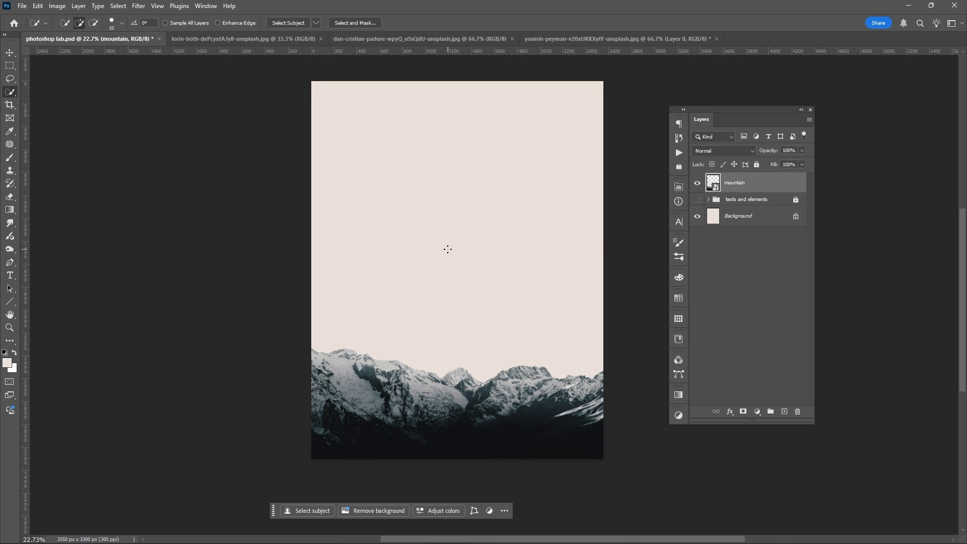
{"action": "left_click", "coordinate": [415, 39]}
{"action": "right_click", "coordinate": [775, 184]}
{"action": "left_click", "coordinate": [793, 186]}
{"action": "key", "text": "v"}
{"action": "left_click_drag", "start_coordinate": [519, 214], "coordinate": [475, 211]}
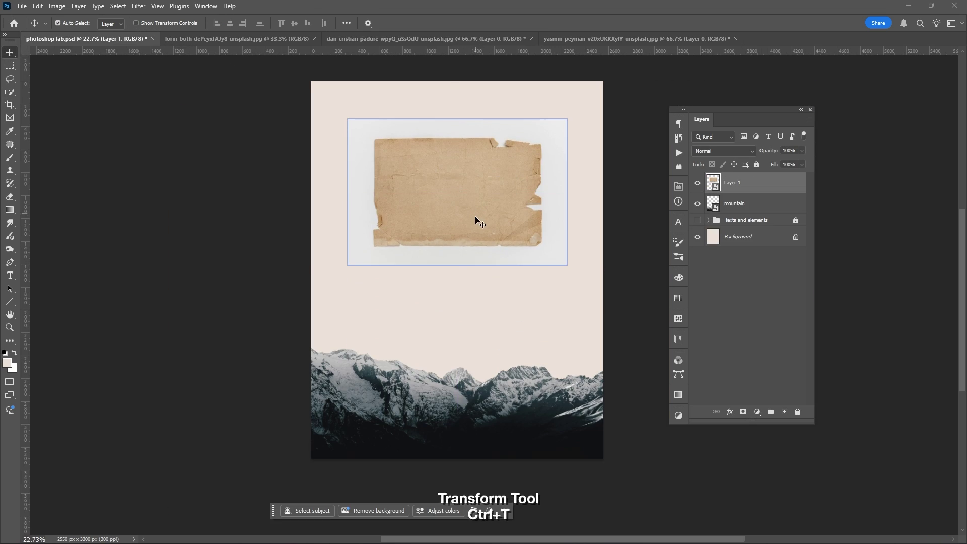
- Enlarge the torn paper photo until the paper nearly spans the poster's full width
{"action": "key", "text": "ctrl+t"}
{"action": "left_click_drag", "start_coordinate": [567, 268], "coordinate": [630, 307]}
{"action": "key", "text": "Return"}
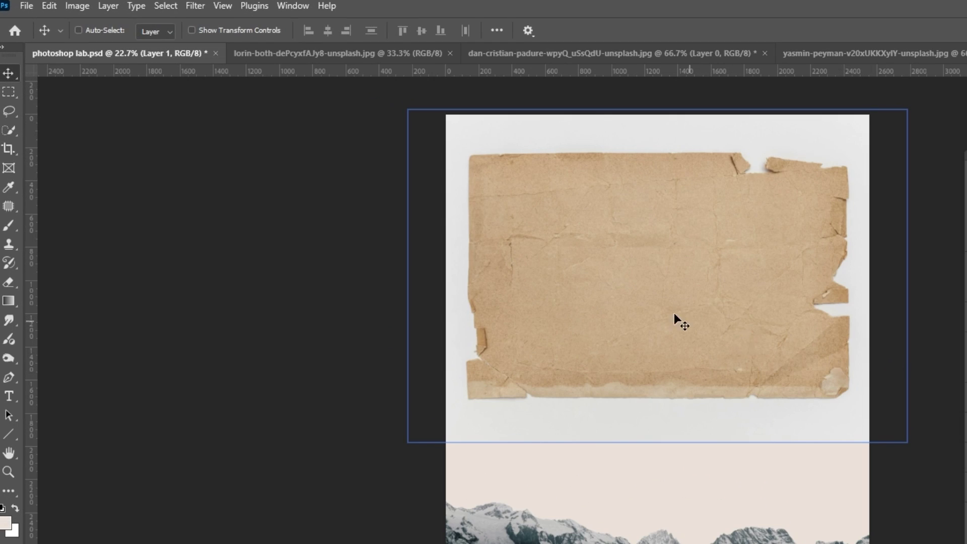
- Mask out the paper photo's background using a Quick Selection of the torn paper, and rename the layer frame
{"action": "key", "text": "w"}
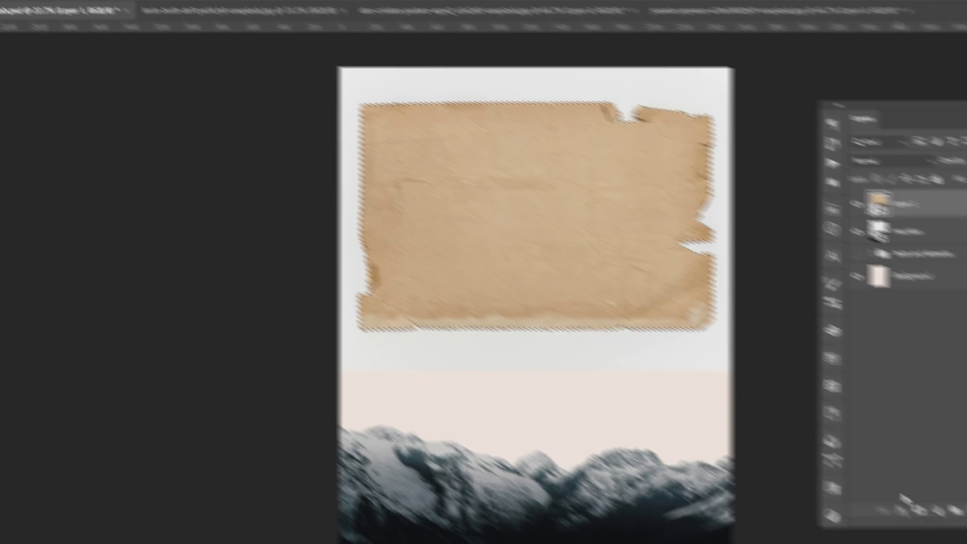
{"action": "left_click", "coordinate": [920, 510]}
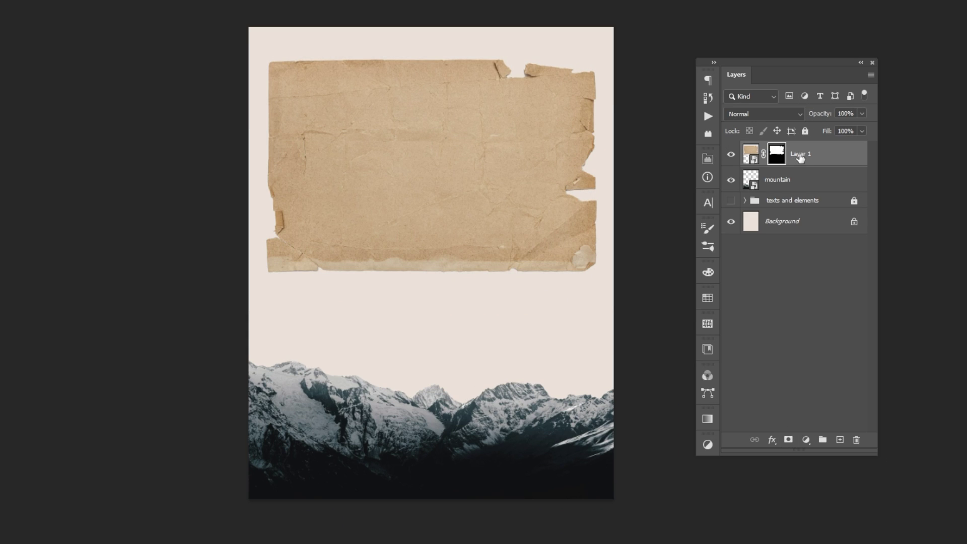
{"action": "double_click", "coordinate": [800, 155]}
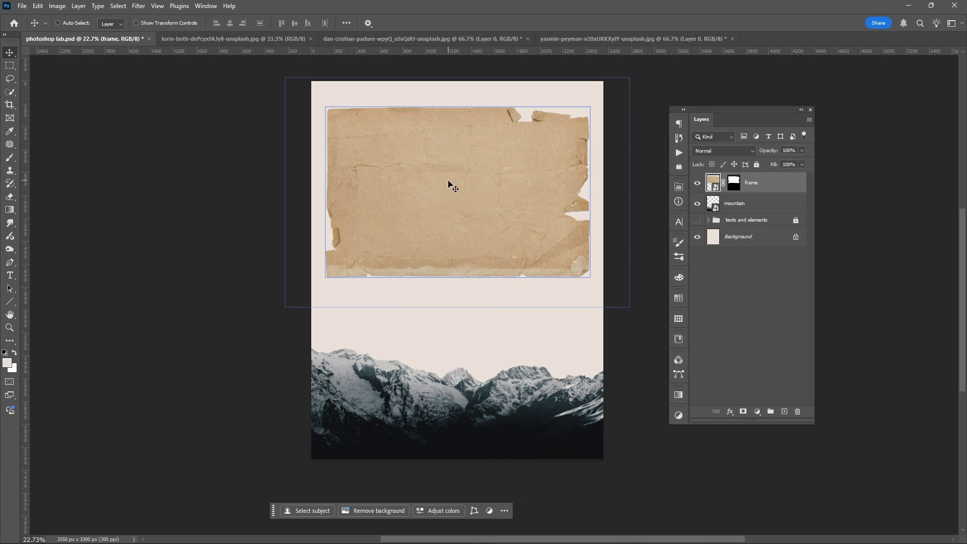
- Convert the snowboarder photo's layer to a Smart Object and bring it into the poster above the frame layer
{"action": "key", "text": "ctrl+Tab"}
{"action": "right_click", "coordinate": [770, 186]}
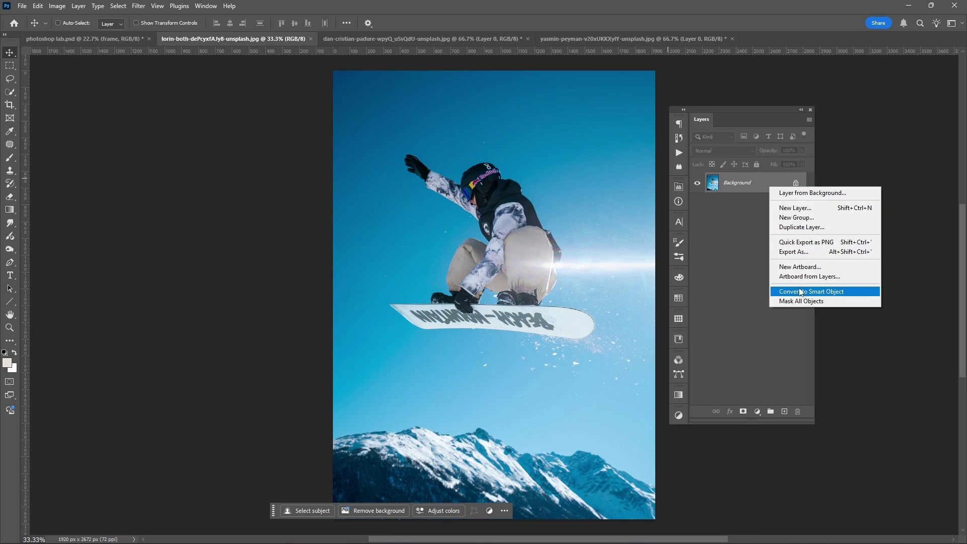
{"action": "left_click", "coordinate": [799, 292]}
{"action": "mouse_move", "coordinate": [493, 212]}
{"action": "left_mouse_down"}
{"action": "mouse_move", "coordinate": [111, 39]}
{"action": "mouse_move", "coordinate": [504, 199]}
{"action": "left_mouse_up"}
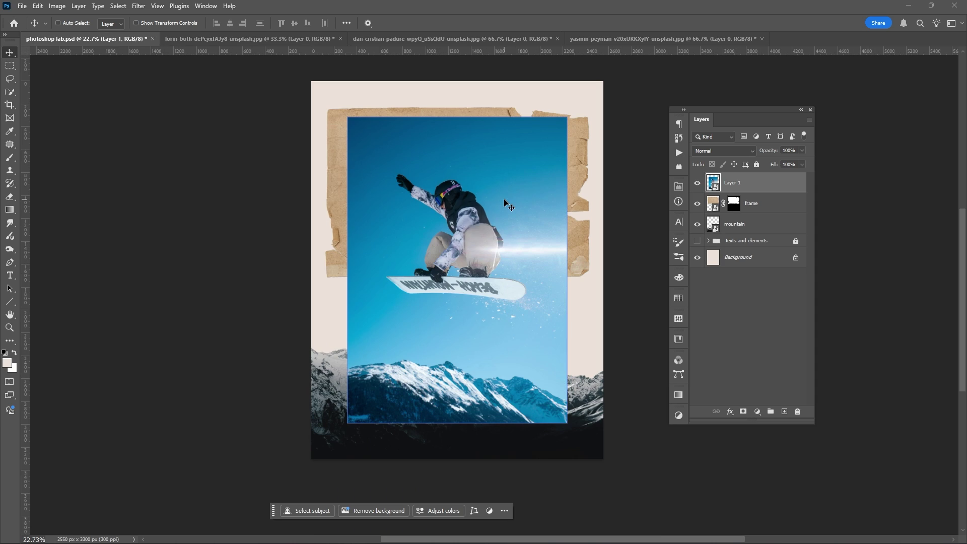
- Clip the snowboarder photo to the frame layer, scale it to 35.21% and shift it upward to fill the torn paper shape
{"action": "right_click", "coordinate": [789, 185]}
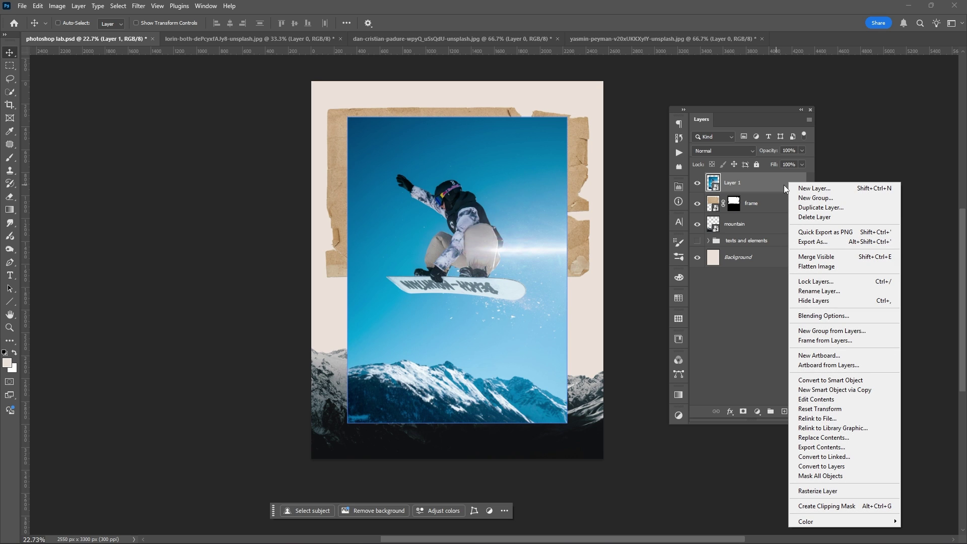
{"action": "left_click", "coordinate": [831, 506]}
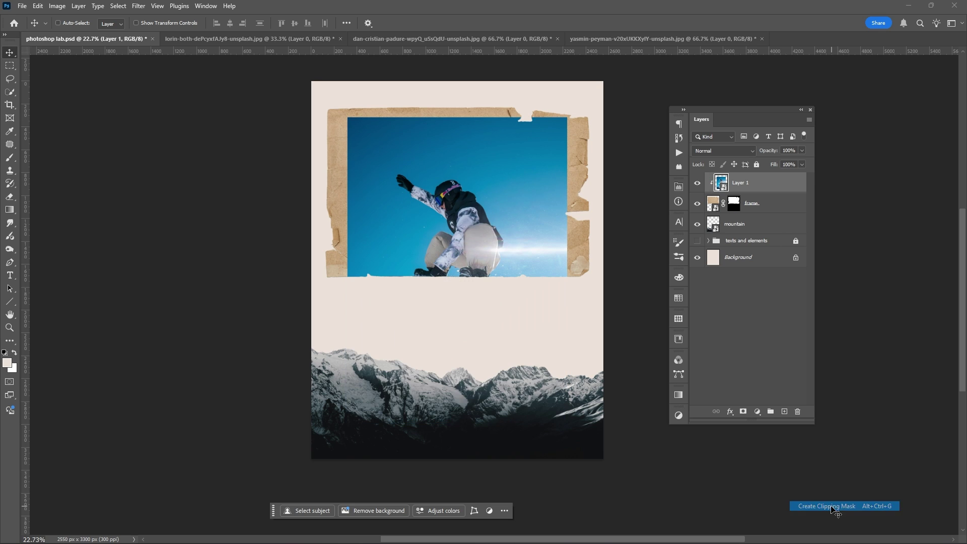
{"action": "key", "text": "ctrl+t"}
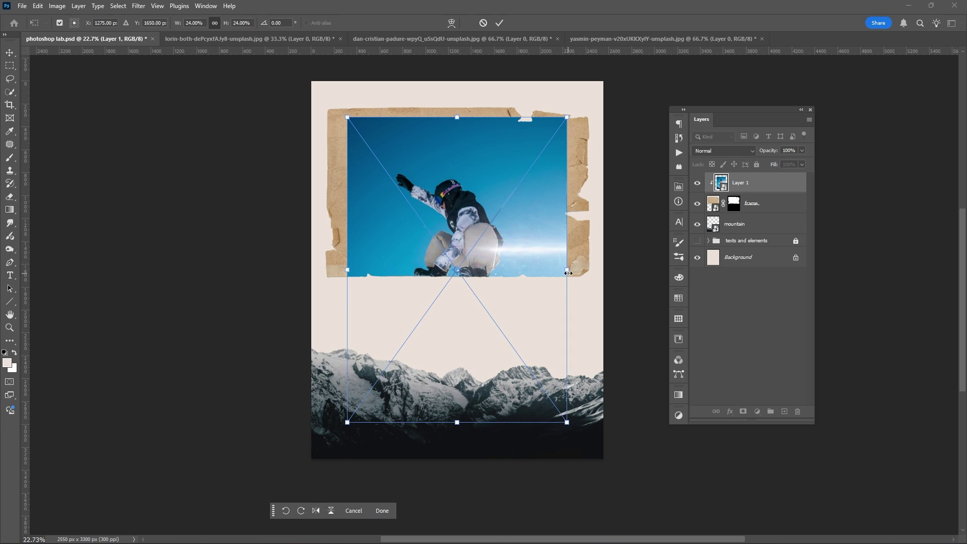
{"action": "left_click_drag", "start_coordinate": [568, 273], "coordinate": [618, 270]}
{"action": "left_click_drag", "start_coordinate": [567, 237], "coordinate": [566, 202]}
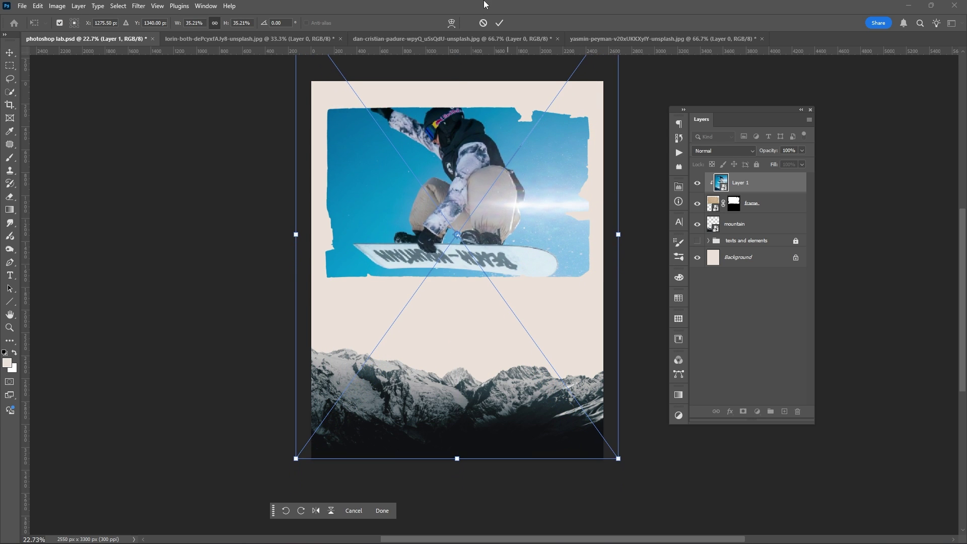
{"action": "left_click", "coordinate": [498, 22]}
- Shrink the snowboarder photo slightly so the whole rider fits inside the frame, and lock the layer's position
{"action": "key", "text": "ctrl+t"}
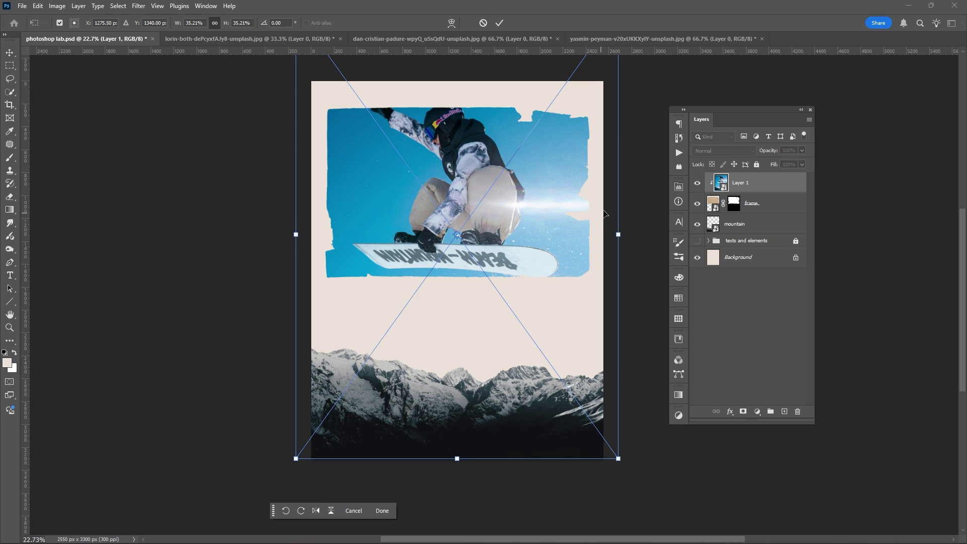
{"action": "left_click_drag", "start_coordinate": [618, 230], "coordinate": [595, 228]}
{"action": "key", "text": "Return"}
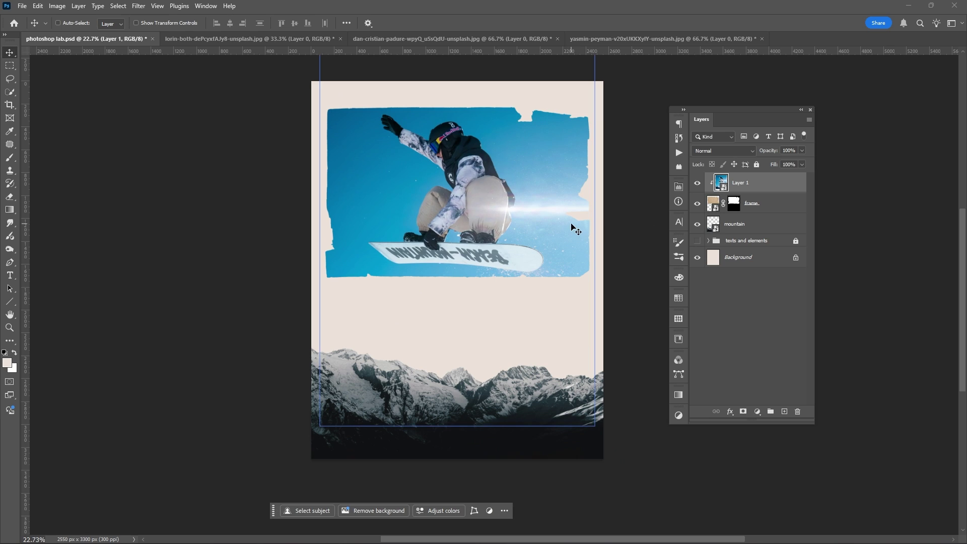
{"action": "left_click", "coordinate": [735, 164]}
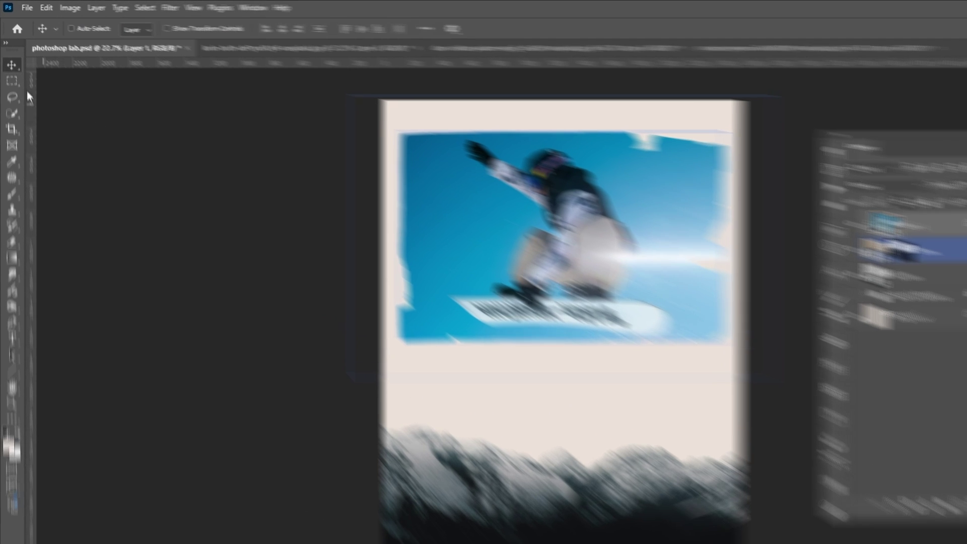
- Draw a large circular selection with the Elliptical Marquee tool over the right-hand peaks, extending past the poster's right edge
{"action": "left_click", "coordinate": [15, 66]}
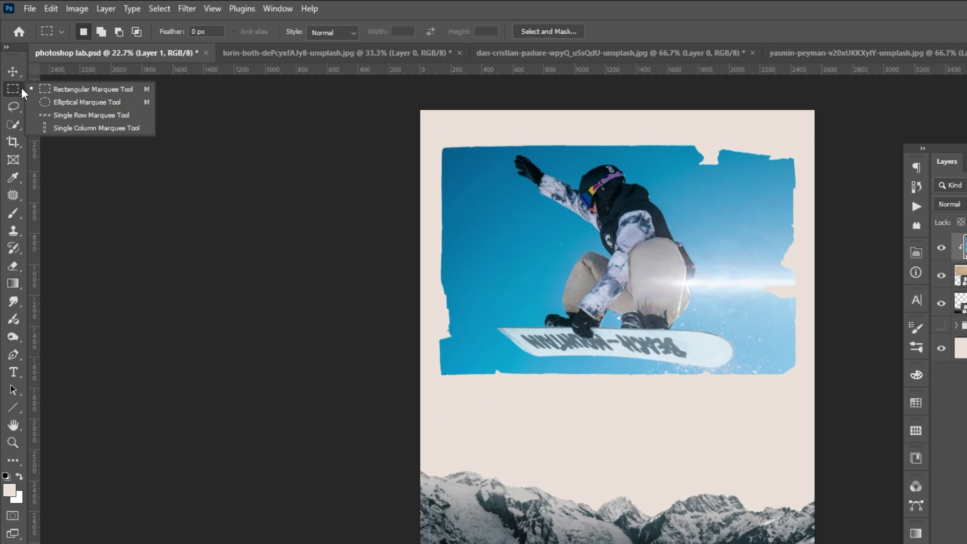
{"action": "left_click", "coordinate": [57, 100]}
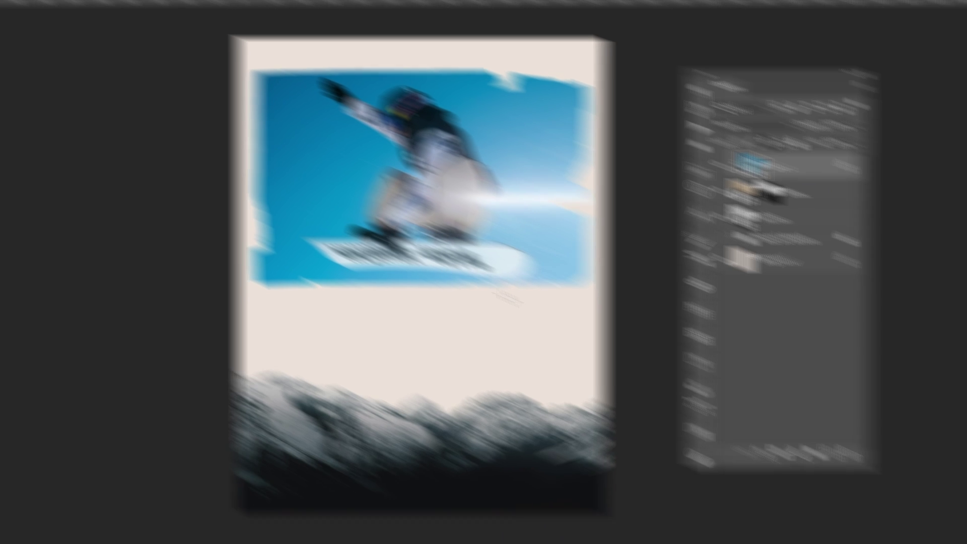
{"action": "left_click_drag", "start_coordinate": [703, 370], "coordinate": [811, 492]}
{"action": "left_click_drag", "start_coordinate": [565, 377], "coordinate": [564, 377]}
{"action": "left_click_drag", "start_coordinate": [470, 259], "coordinate": [515, 363]}
- Add a Gradient Fill layer from the circular selection and expand the Oranges group of gradient presets
{"action": "left_click", "coordinate": [757, 437]}
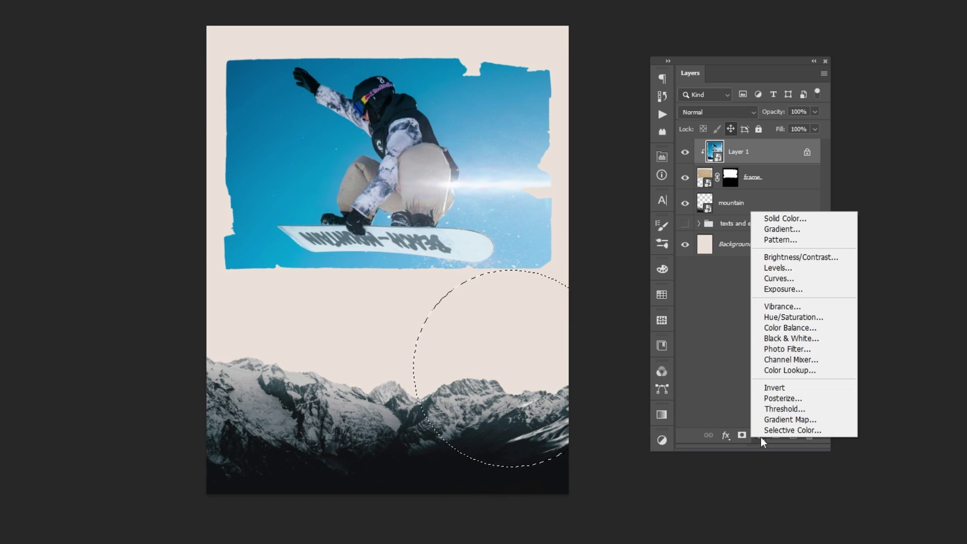
{"action": "left_click", "coordinate": [793, 231]}
{"action": "left_click_drag", "start_coordinate": [800, 255], "coordinate": [714, 141]}
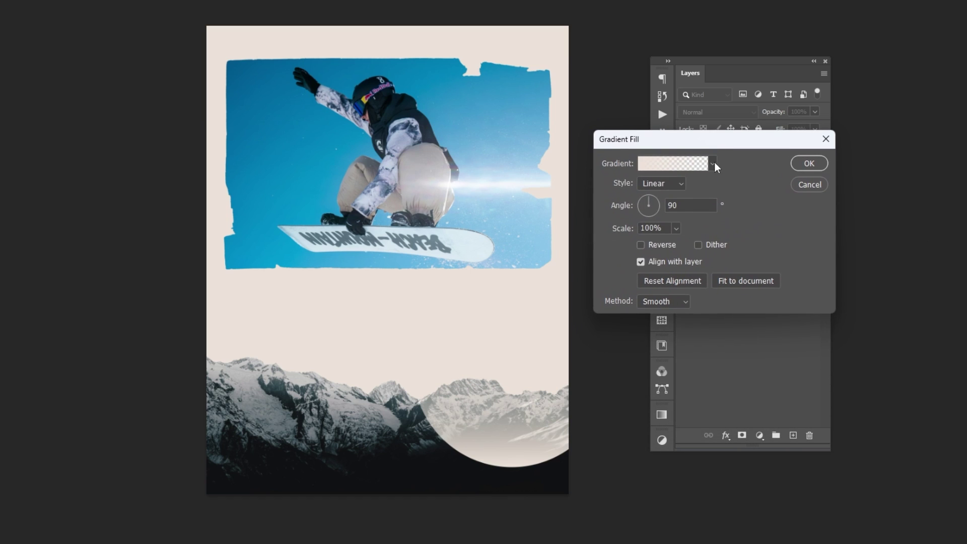
{"action": "left_click", "coordinate": [713, 163]}
{"action": "scroll", "coordinate": [676, 215], "scroll_direction": "down", "scroll_amount": 1}
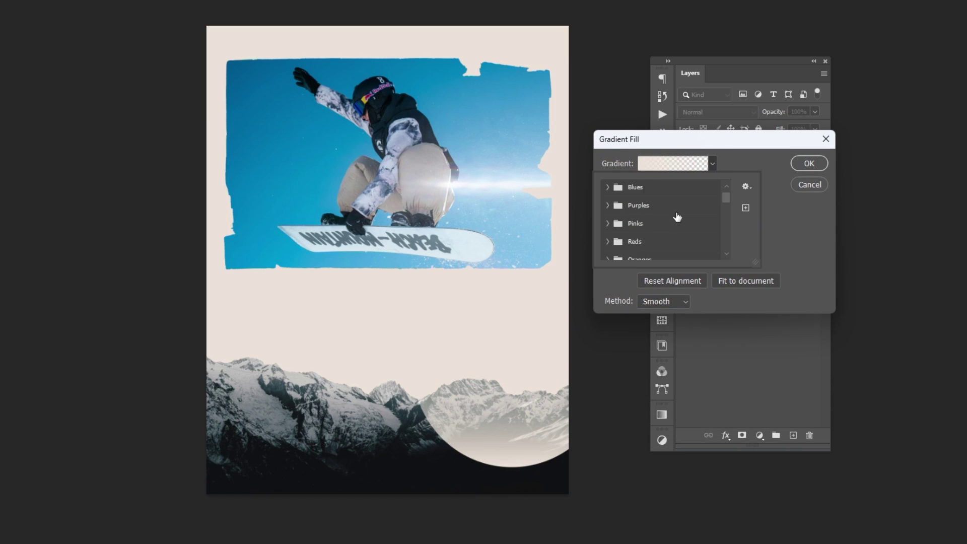
{"action": "scroll", "coordinate": [680, 217], "scroll_direction": "down", "scroll_amount": 2}
{"action": "left_click", "coordinate": [608, 229]}
{"action": "scroll", "coordinate": [657, 229], "scroll_direction": "down", "scroll_amount": 1}
- Try several of the Oranges gradient presets on the circle and choose the yellow-to-salmon Orange_02
{"action": "left_click", "coordinate": [657, 228]}
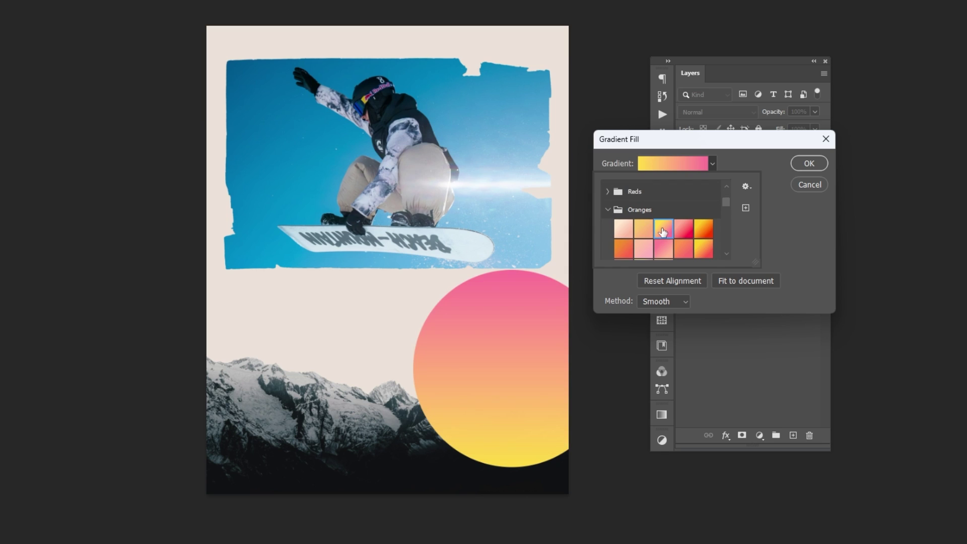
{"action": "left_click", "coordinate": [645, 231]}
{"action": "left_click", "coordinate": [631, 250]}
{"action": "left_click", "coordinate": [665, 250]}
{"action": "left_click", "coordinate": [685, 249]}
{"action": "scroll", "coordinate": [684, 242], "scroll_direction": "down", "scroll_amount": 1}
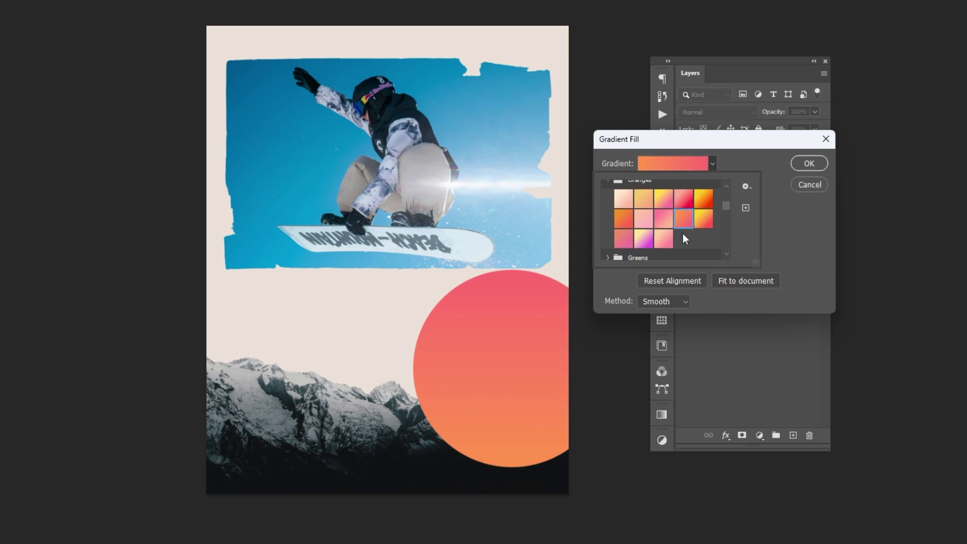
{"action": "scroll", "coordinate": [627, 238], "scroll_direction": "up", "scroll_amount": 1}
{"action": "left_click", "coordinate": [664, 217]}
{"action": "left_click", "coordinate": [649, 227]}
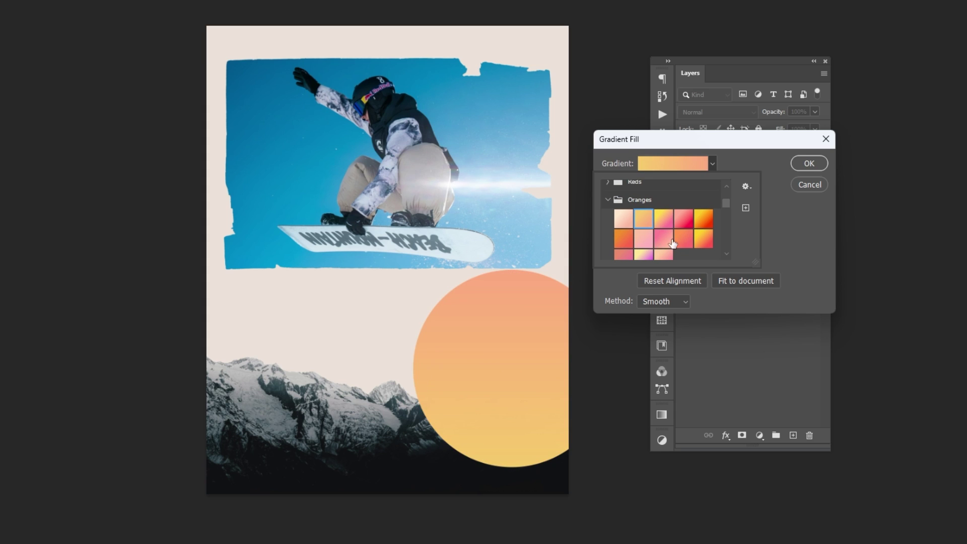
{"action": "left_click", "coordinate": [662, 242]}
{"action": "left_click", "coordinate": [637, 224]}
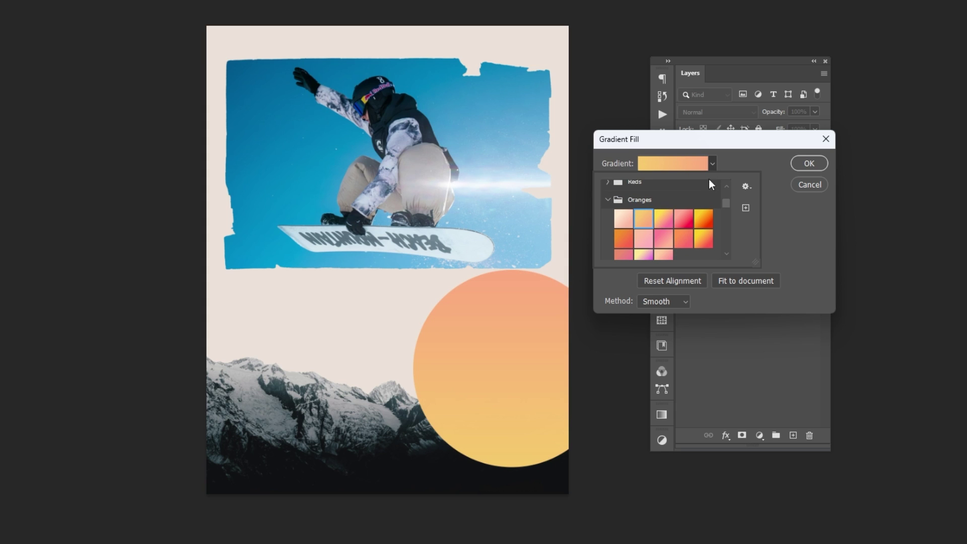
- Edit the circle's gradient by adding a copy of the salmon end stop just past the middle, keeping the end stop at location 100
{"action": "left_click", "coordinate": [684, 166]}
{"action": "left_click_drag", "start_coordinate": [798, 125], "coordinate": [740, 101]}
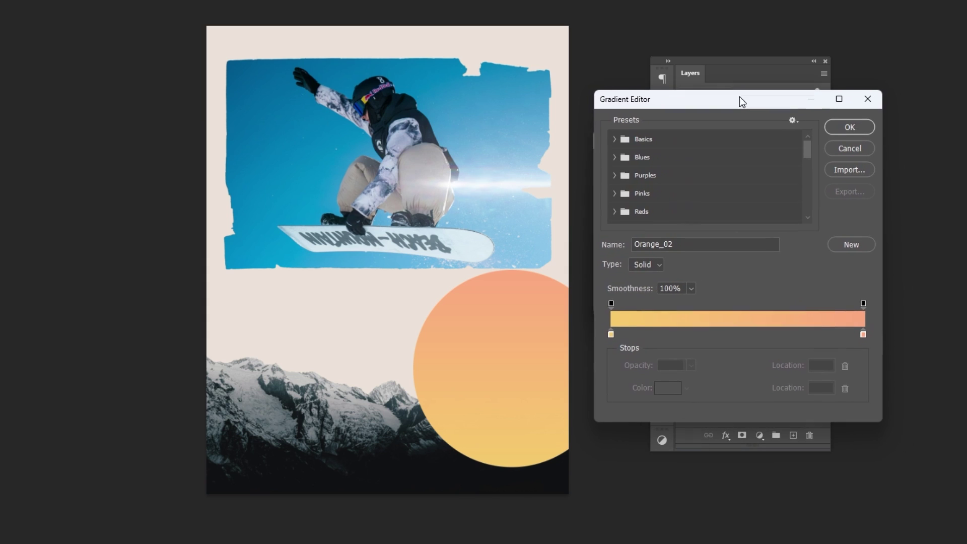
{"action": "left_click_drag", "start_coordinate": [863, 334], "coordinate": [747, 334]}
{"action": "left_click_drag", "start_coordinate": [860, 333], "coordinate": [866, 334]}
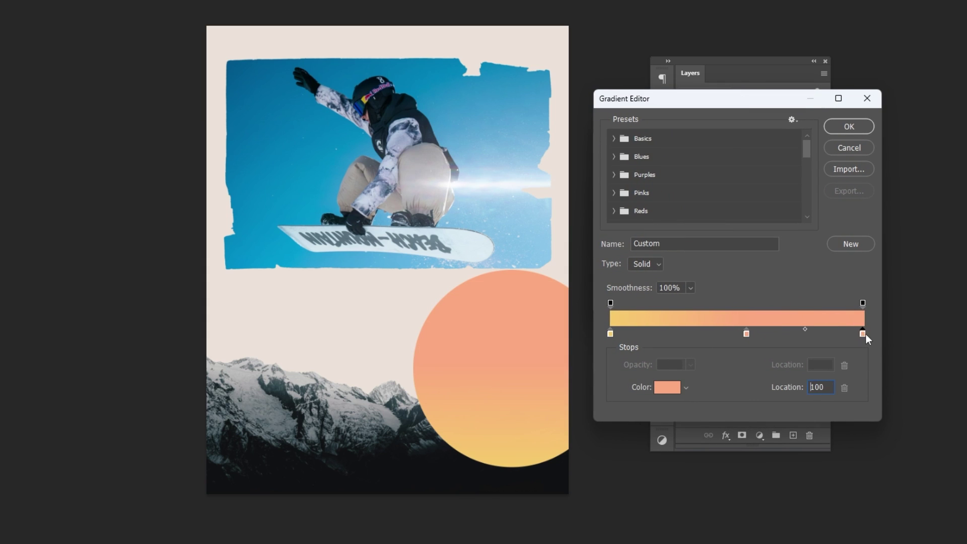
- Set the gradient's end stop to the beige sampled from the poster background (#ece2d8) and apply the gradient fill
{"action": "double_click", "coordinate": [863, 334]}
{"action": "left_click", "coordinate": [353, 303]}
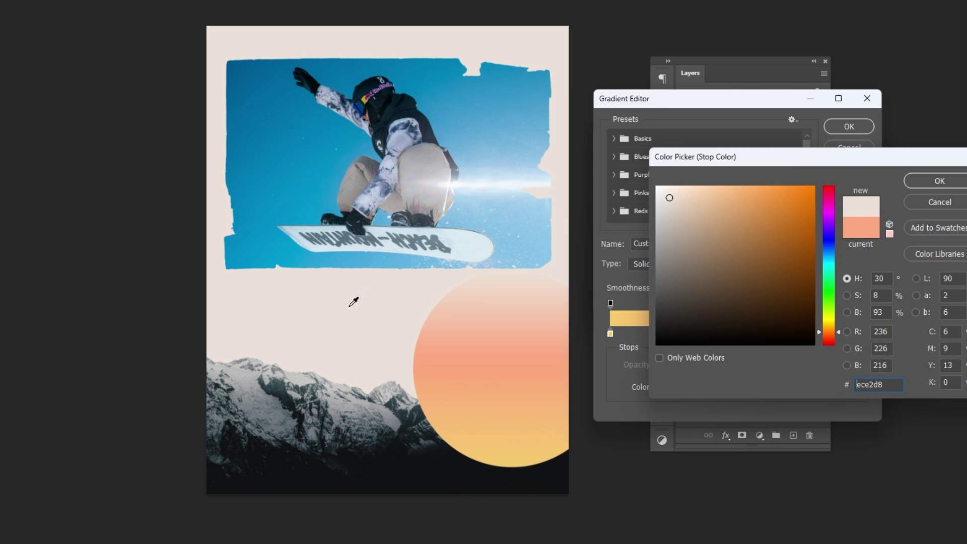
{"action": "left_click", "coordinate": [951, 183]}
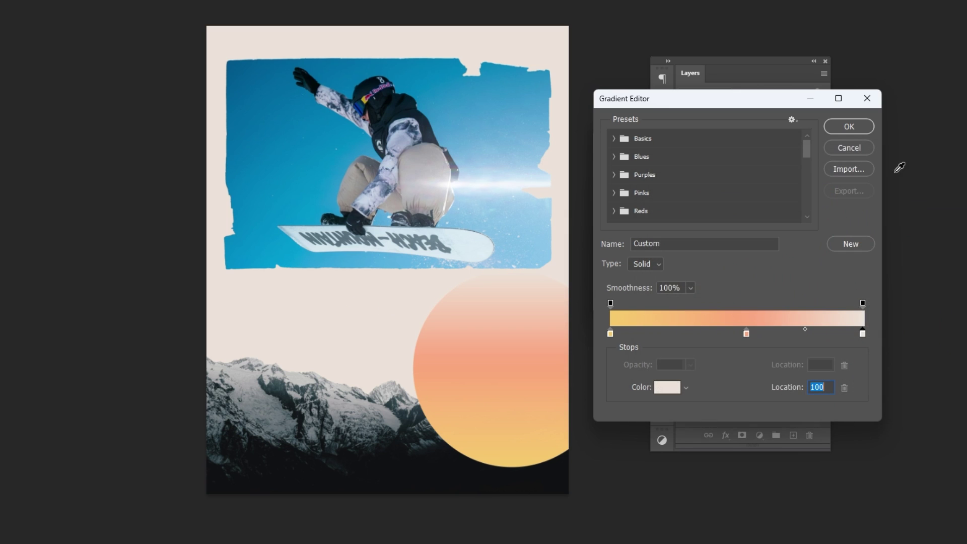
{"action": "left_click", "coordinate": [848, 127]}
{"action": "left_click", "coordinate": [803, 163]}
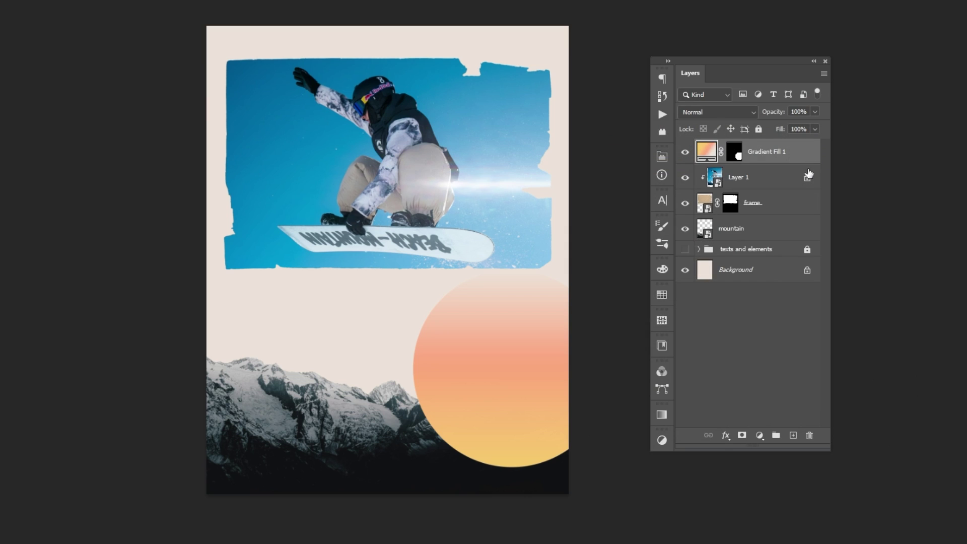
- Set the Gradient Fill 1 layer's blend mode to Multiply and convert it to a smart object
{"action": "left_click", "coordinate": [713, 112]}
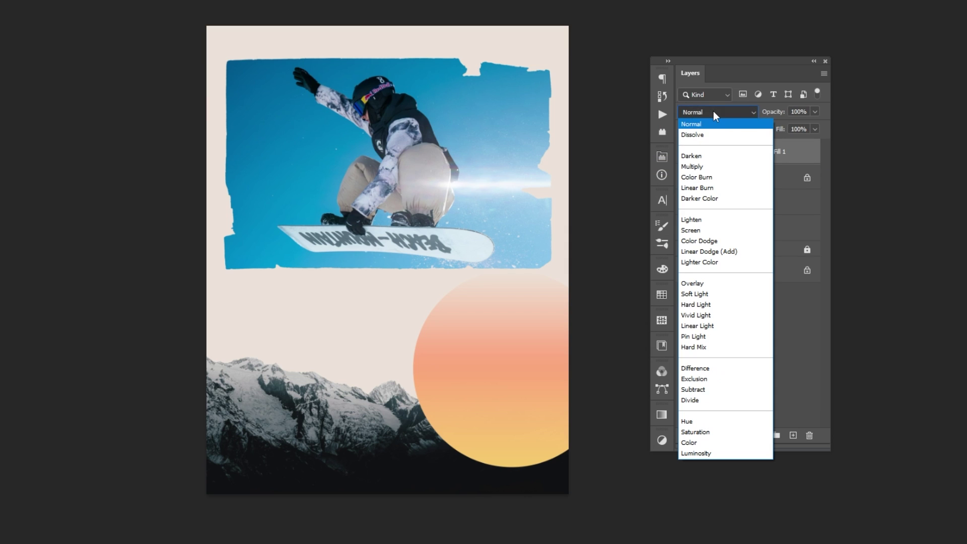
{"action": "left_click", "coordinate": [706, 166]}
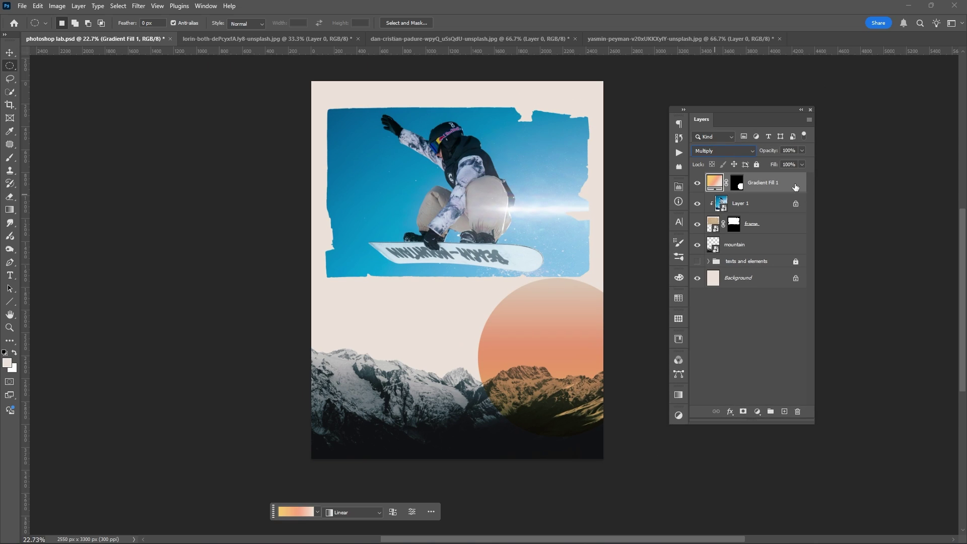
{"action": "right_click", "coordinate": [805, 152]}
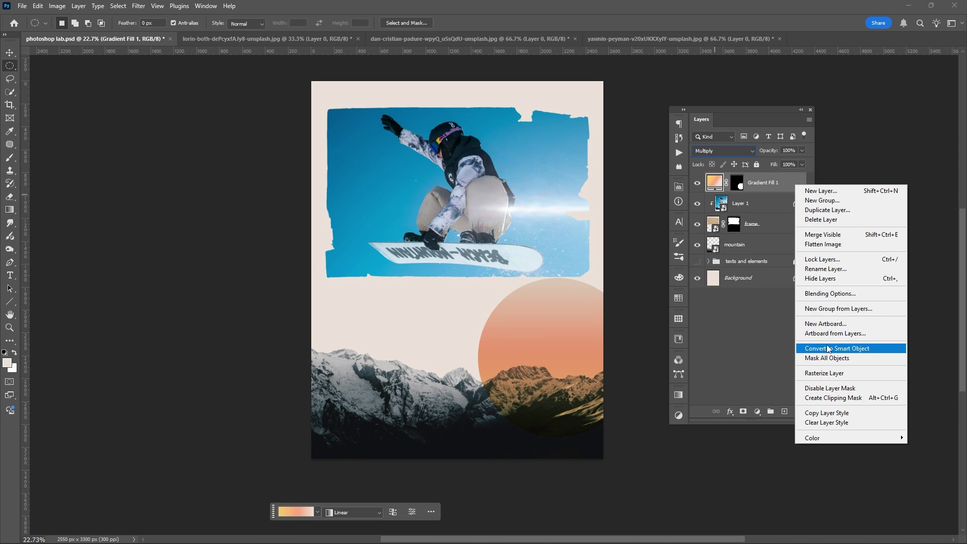
{"action": "left_click", "coordinate": [847, 355]}
- Scale down the gradient circle and place it at the poster's right edge, overlapping the mountain peaks
{"action": "key", "text": "ctrl+t"}
{"action": "left_click_drag", "start_coordinate": [637, 437], "coordinate": [625, 424]}
{"action": "left_click_drag", "start_coordinate": [611, 375], "coordinate": [625, 362]}
{"action": "left_click_drag", "start_coordinate": [637, 414], "coordinate": [624, 401]}
{"action": "key", "text": "ctrl+z"}
- Place a smaller duplicate of the gradient circle over the left mountains and shift both circles slightly outward
{"action": "left_click_drag", "start_coordinate": [602, 356], "coordinate": [407, 341]}
{"action": "key", "text": "Return"}
{"action": "key", "text": "ctrl+alt+t"}
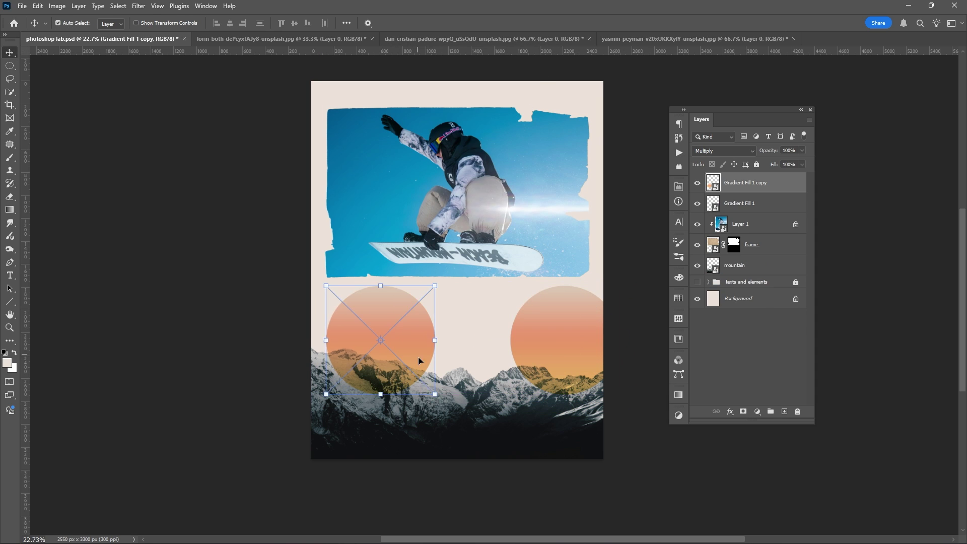
{"action": "left_click_drag", "start_coordinate": [442, 400], "coordinate": [414, 373]}
{"action": "left_click_drag", "start_coordinate": [391, 328], "coordinate": [362, 328]}
{"action": "key", "text": "Return"}
{"action": "left_click_drag", "start_coordinate": [582, 320], "coordinate": [588, 319]}
{"action": "left_click_drag", "start_coordinate": [378, 331], "coordinate": [372, 330]}
- Scale the torn paper frame layer to 94.74% and move it up on the poster
{"action": "left_click", "coordinate": [766, 225]}
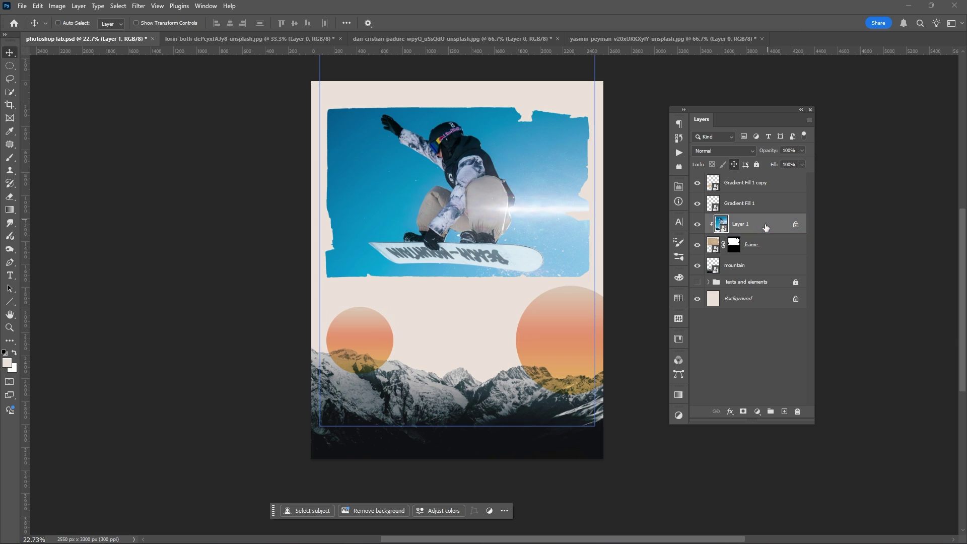
{"action": "left_click", "coordinate": [767, 245]}
{"action": "key", "text": "ctrl+t"}
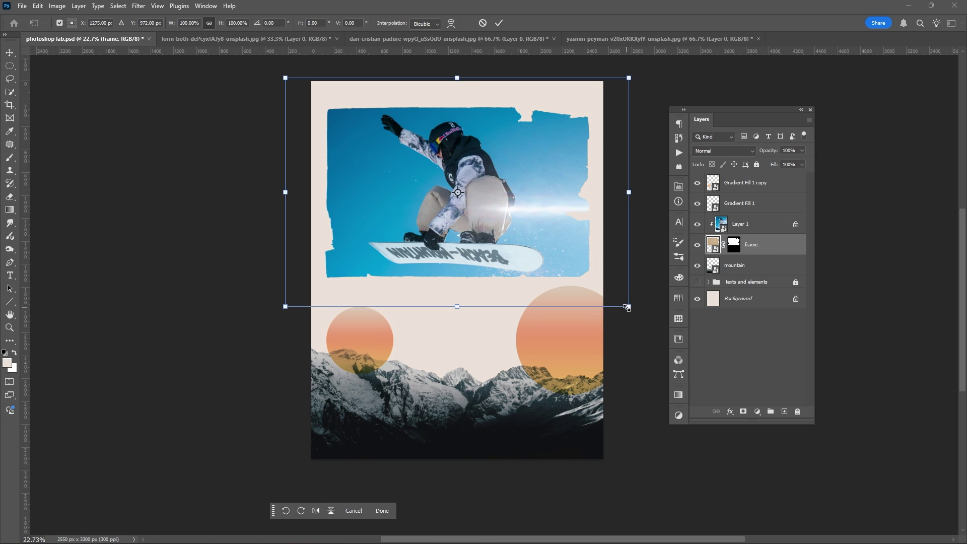
{"action": "left_click_drag", "start_coordinate": [627, 307], "coordinate": [621, 300]}
{"action": "left_click_drag", "start_coordinate": [542, 222], "coordinate": [541, 206]}
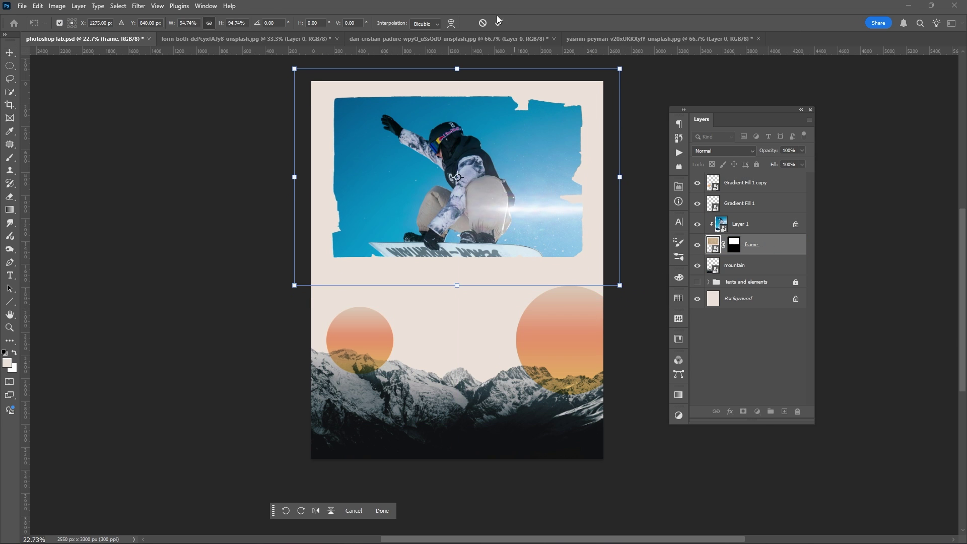
- Unlock the snowboarder photo layer, scale it down slightly and move it up to fit the resized frame
{"action": "left_click", "coordinate": [794, 228]}
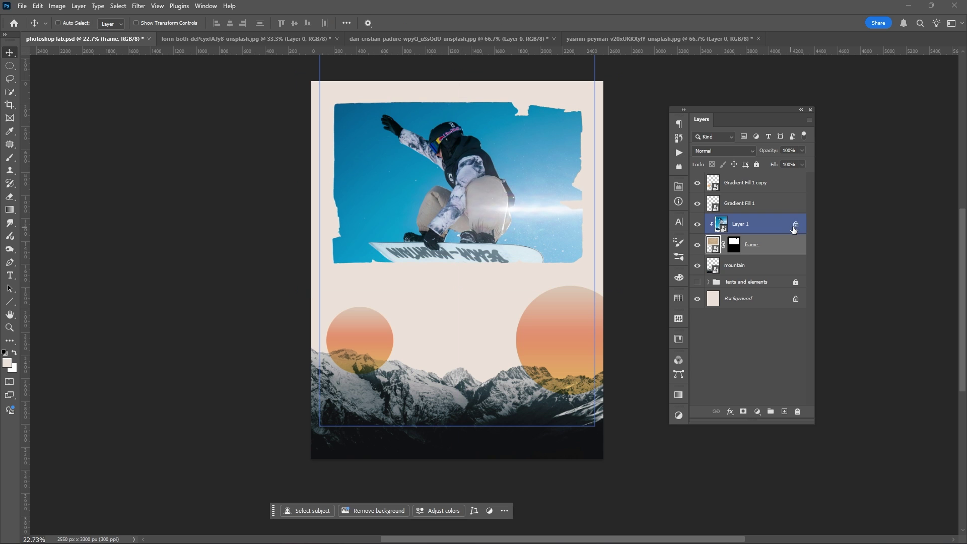
{"action": "key", "text": "ctrl+t"}
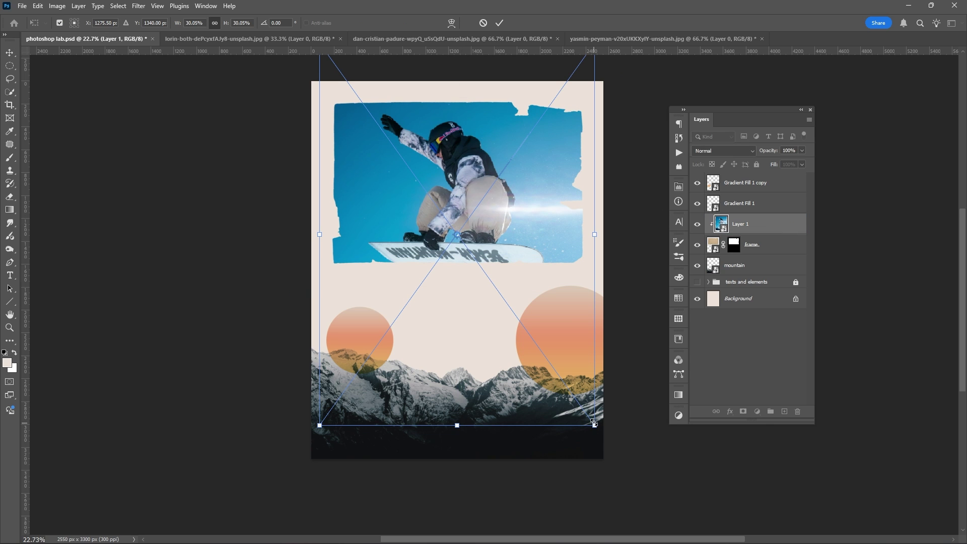
{"action": "left_click_drag", "start_coordinate": [596, 426], "coordinate": [584, 412]}
{"action": "left_click_drag", "start_coordinate": [529, 224], "coordinate": [528, 208]}
{"action": "key", "text": "Return"}
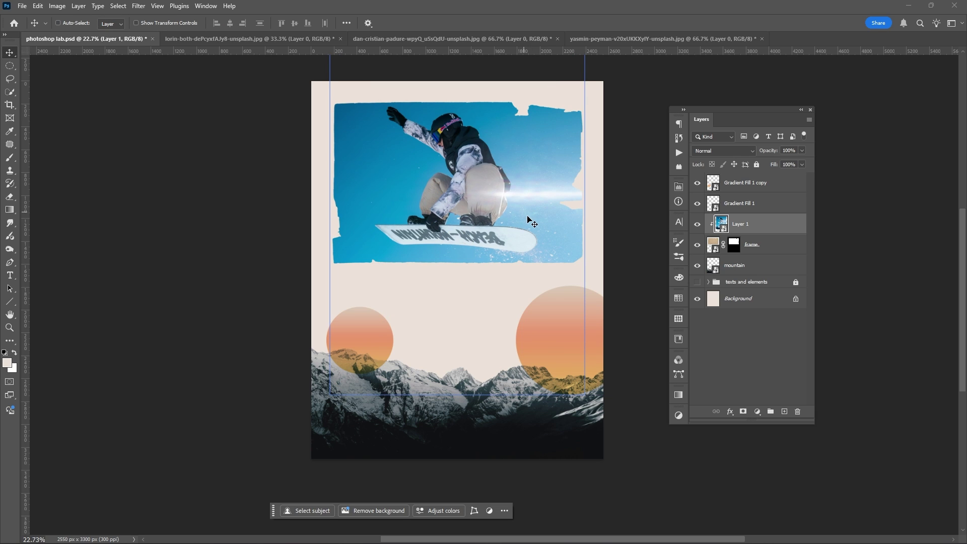
- Show the texts and elements group and shift the torn frame slightly down, clear of the logo and heading text
{"action": "left_click", "coordinate": [697, 282]}
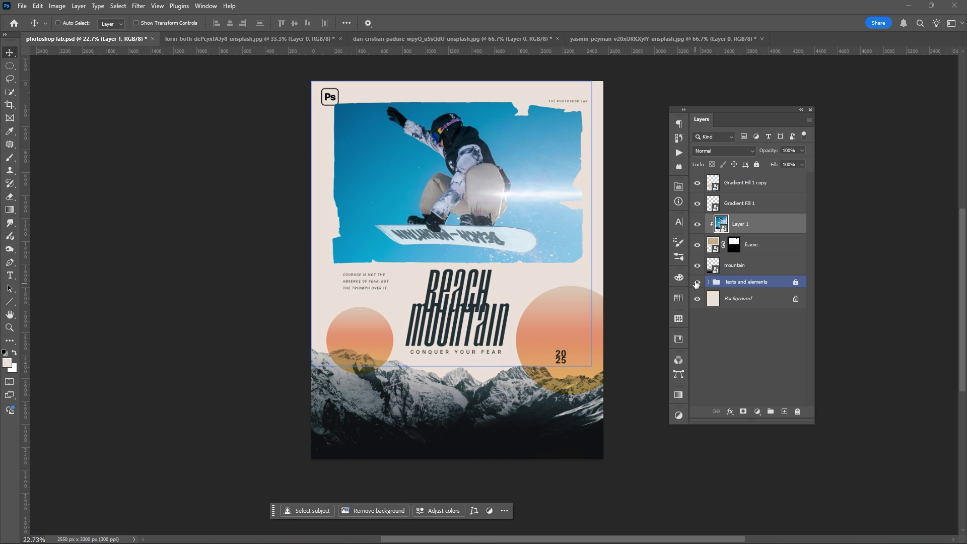
{"action": "left_click", "coordinate": [771, 244]}
{"action": "left_click_drag", "start_coordinate": [535, 168], "coordinate": [499, 169]}
{"action": "key", "text": "Up"}
{"action": "key", "text": "Up"}
{"action": "key", "text": "Up"}
{"action": "key", "text": "Up"}
{"action": "key", "text": "Up"}
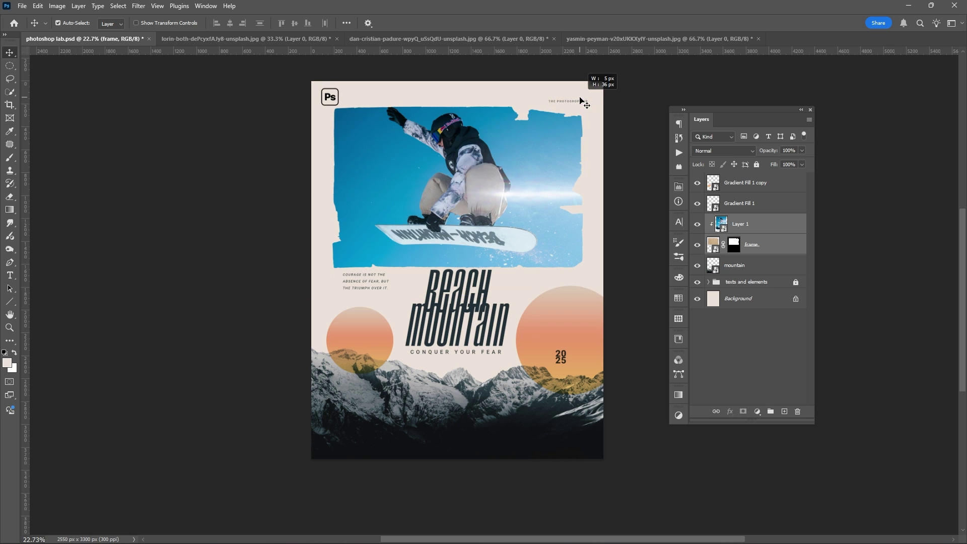
- Unlock the texts and elements group, then raise "The photoshop lab" text and move the courage quote slightly down and left
{"action": "left_click", "coordinate": [741, 267]}
{"action": "left_click", "coordinate": [743, 283]}
{"action": "left_click", "coordinate": [796, 282]}
{"action": "left_click", "coordinate": [566, 100], "text": "ctrl"}
{"action": "left_click_drag", "start_coordinate": [567, 99], "coordinate": [564, 93]}
{"action": "left_click_drag", "start_coordinate": [378, 276], "coordinate": [375, 284]}
- Move the large circle up beside the Beach Mountain title and nudge the 2025 text near its lower edge
{"action": "left_click_drag", "start_coordinate": [579, 337], "coordinate": [579, 305]}
{"action": "left_click_drag", "start_coordinate": [561, 357], "coordinate": [563, 358]}
{"action": "left_click", "coordinate": [568, 312]}
{"action": "left_click_drag", "start_coordinate": [570, 315], "coordinate": [574, 318]}
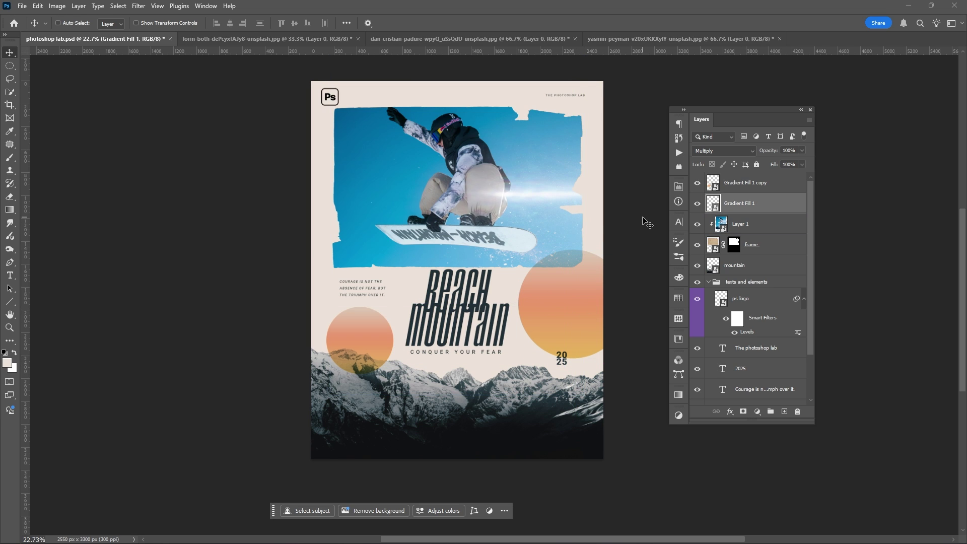
- Apply a Black & White adjustment with the Default preset to the snowboarder photo
{"action": "left_click", "coordinate": [778, 224]}
{"action": "key", "text": "ctrl+alt+shift+b"}
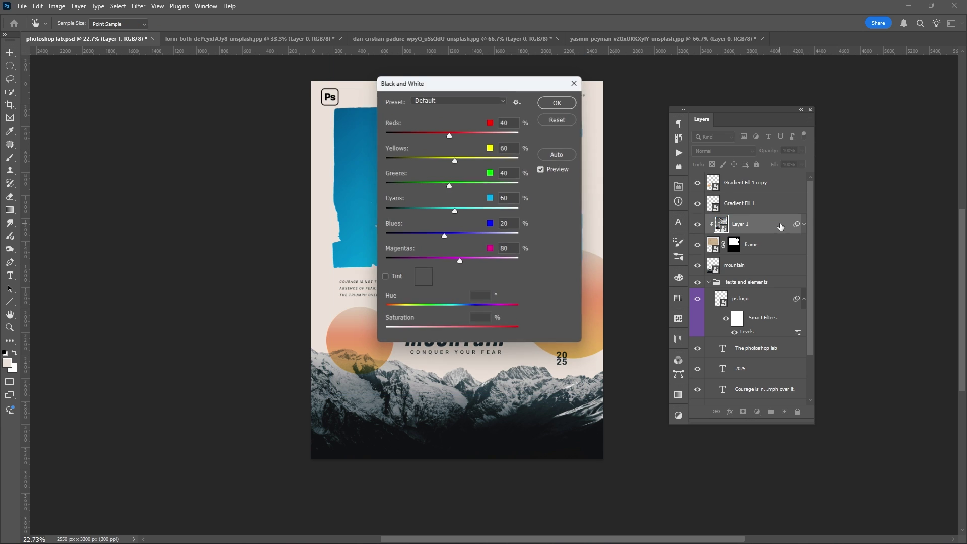
{"action": "left_click_drag", "start_coordinate": [492, 76], "coordinate": [747, 116]}
{"action": "left_click", "coordinate": [822, 137]}
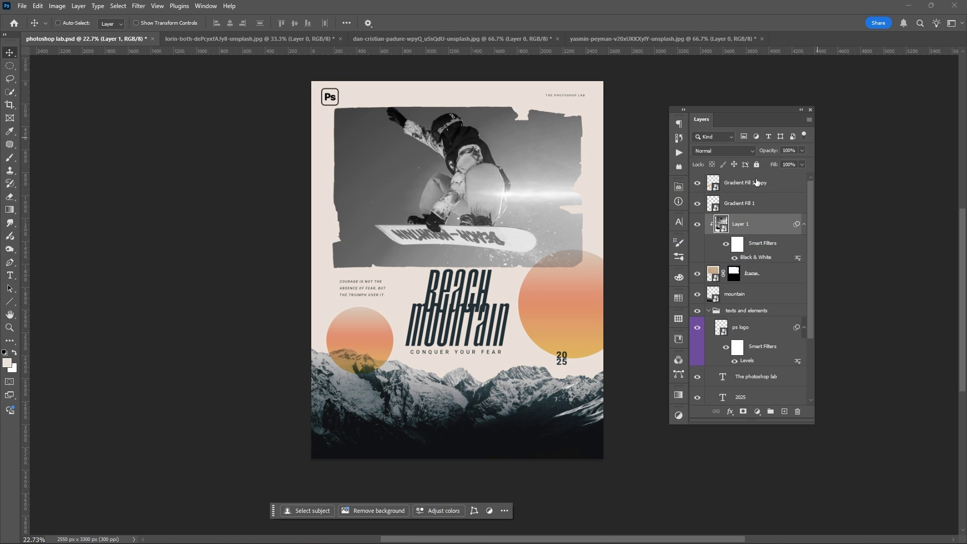
- Stamp all visible layers into a new layer above Gradient Fill 1 copy and convert it to a smart object
{"action": "left_click", "coordinate": [758, 185]}
{"action": "key", "text": "ctrl+alt+shift+e"}
{"action": "right_click", "coordinate": [762, 184]}
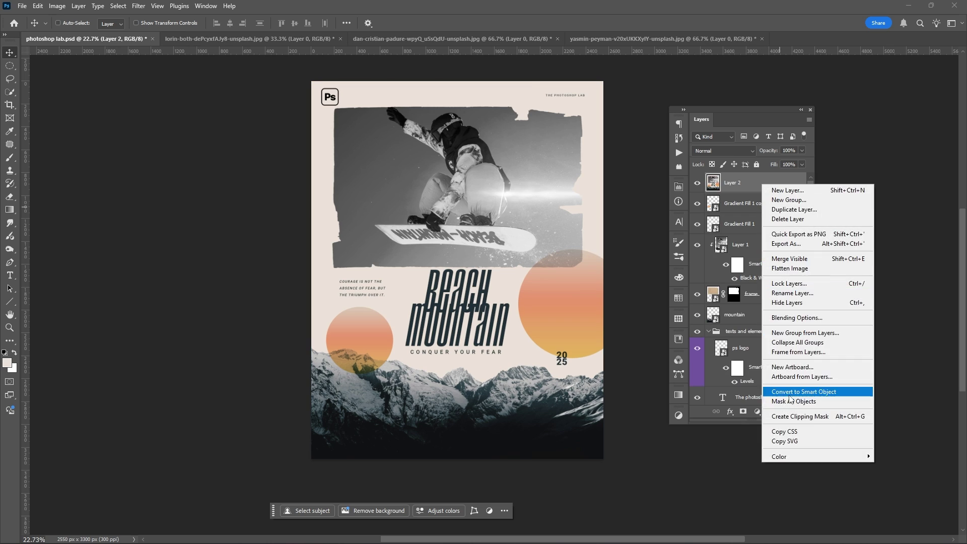
{"action": "left_click", "coordinate": [796, 392]}
- Apply an Add Noise filter to the merged layer with amount 5%, Gaussian distribution and Monochromatic enabled
{"action": "left_click", "coordinate": [140, 7]}
{"action": "left_click", "coordinate": [282, 154]}
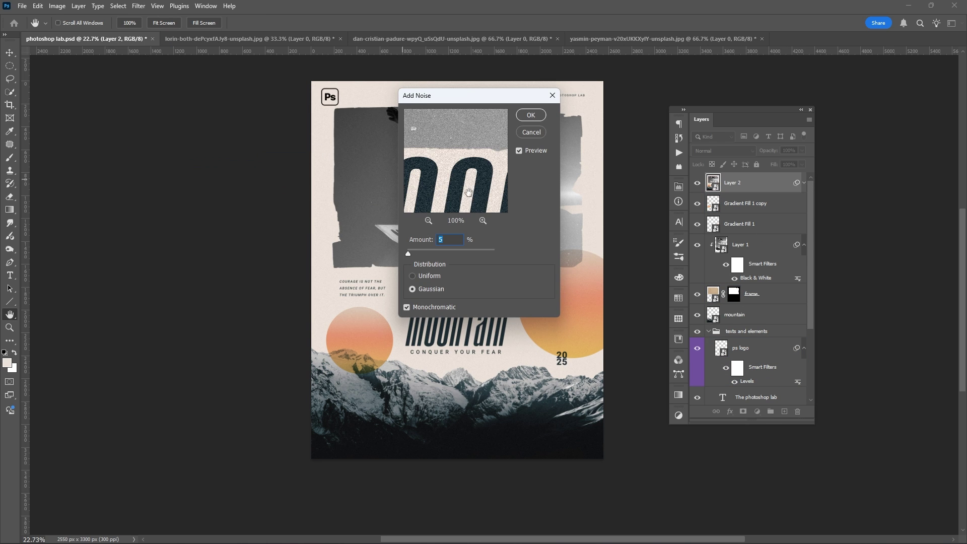
{"action": "left_click", "coordinate": [532, 115]}
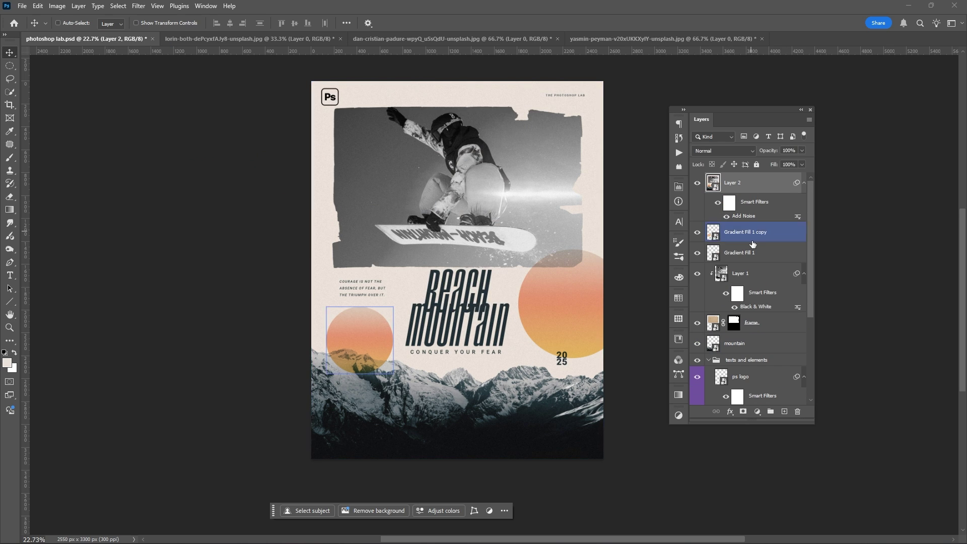
- Add a Curves adjustment layer with an S-shaped RGB curve and the white point lowered to output 234
{"action": "left_click", "coordinate": [757, 412]}
{"action": "left_click", "coordinate": [773, 283]}
{"action": "left_click", "coordinate": [613, 283]}
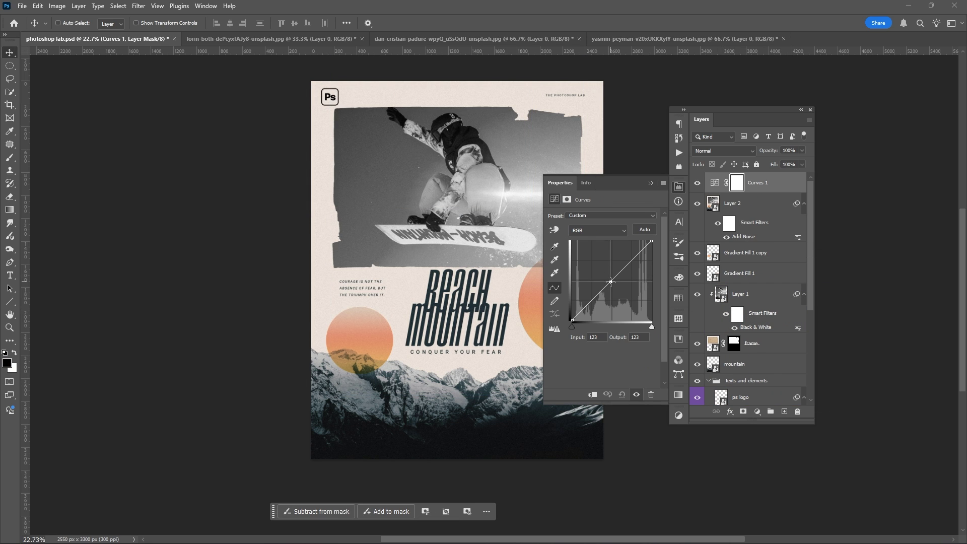
{"action": "left_click_drag", "start_coordinate": [595, 298], "coordinate": [596, 302]}
{"action": "mouse_move", "coordinate": [615, 271]}
{"action": "left_mouse_down"}
{"action": "mouse_move", "coordinate": [623, 253]}
{"action": "mouse_move", "coordinate": [627, 261]}
{"action": "left_mouse_up"}
{"action": "left_click_drag", "start_coordinate": [625, 261], "coordinate": [652, 248]}
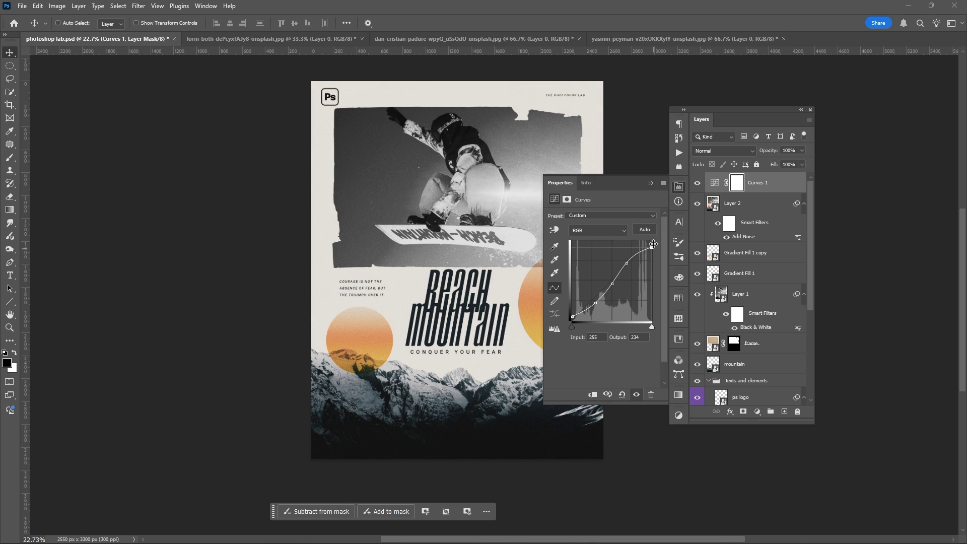
{"action": "left_click", "coordinate": [650, 183]}
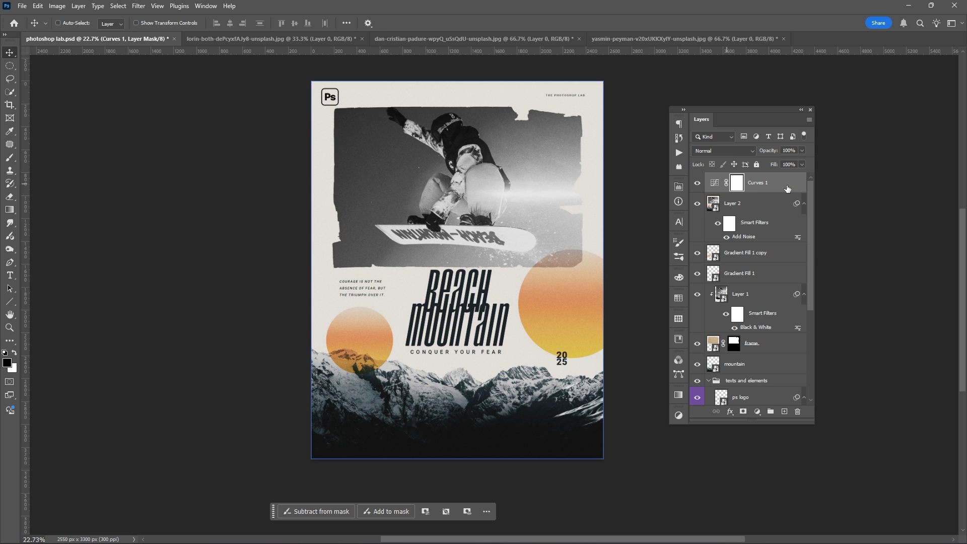